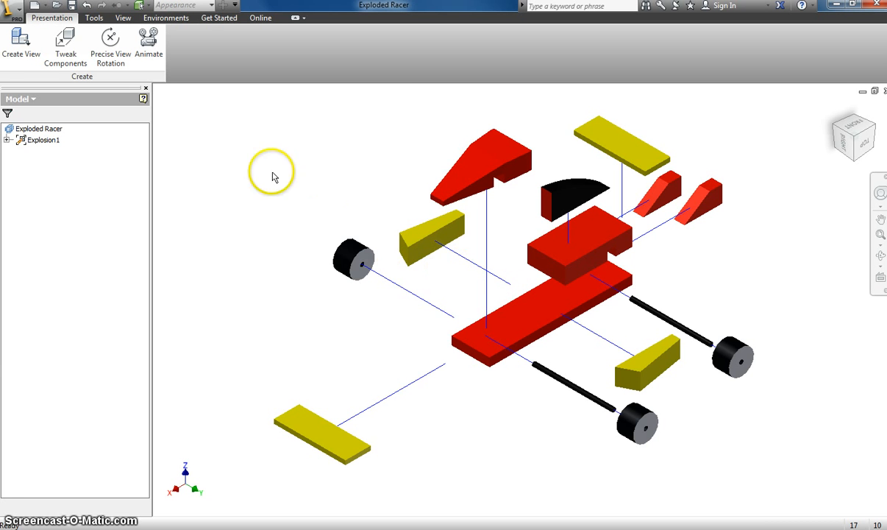
- Open the Racer Working Drawings file from the racer folder
left_click(56, 5)
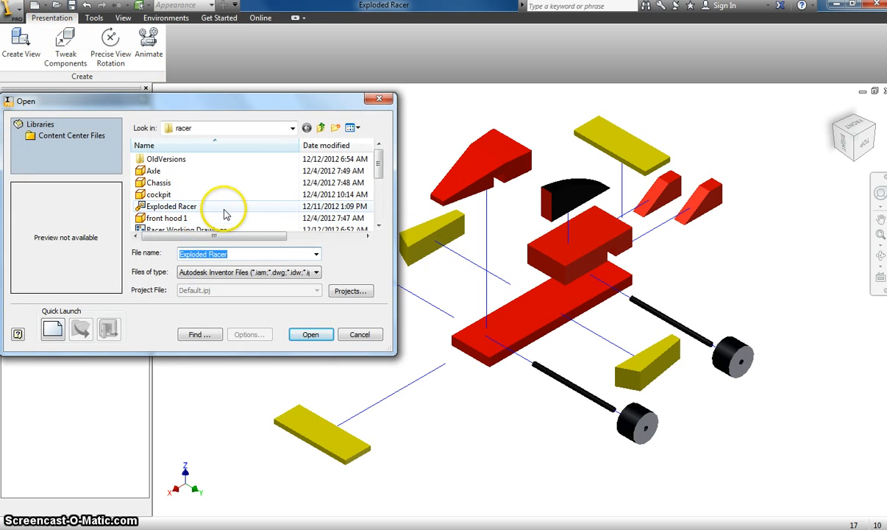
left_click_drag(380, 168, 380, 177)
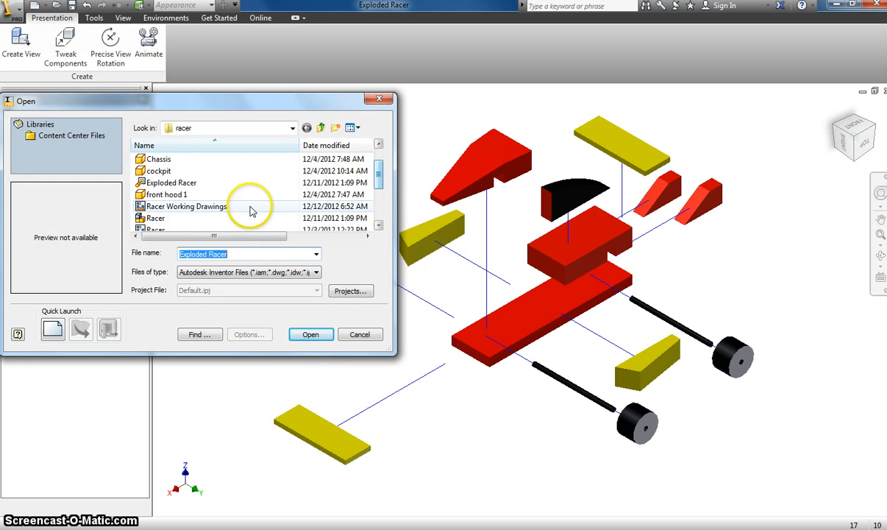
left_click(147, 207)
left_click(330, 334)
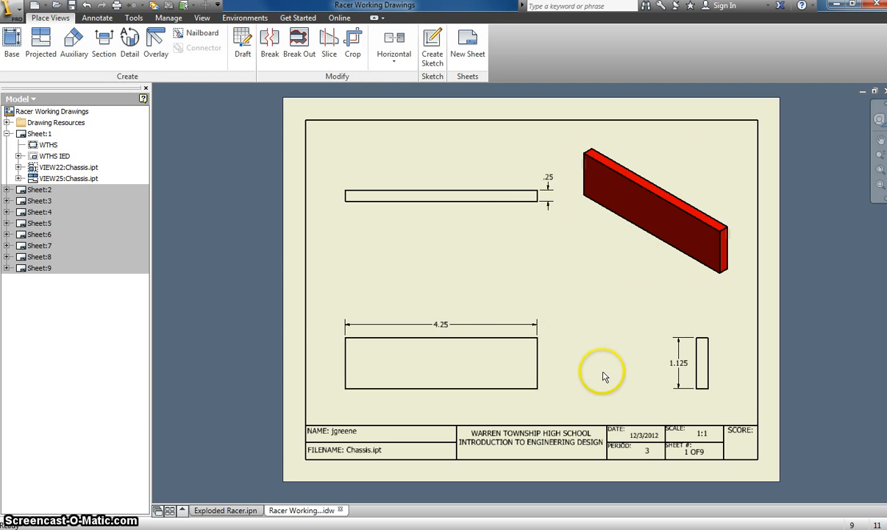
- Add a new sheet to the drawing with the period set to 3, leaving the scale entry blank
middle_click_drag(604, 337, 598, 325)
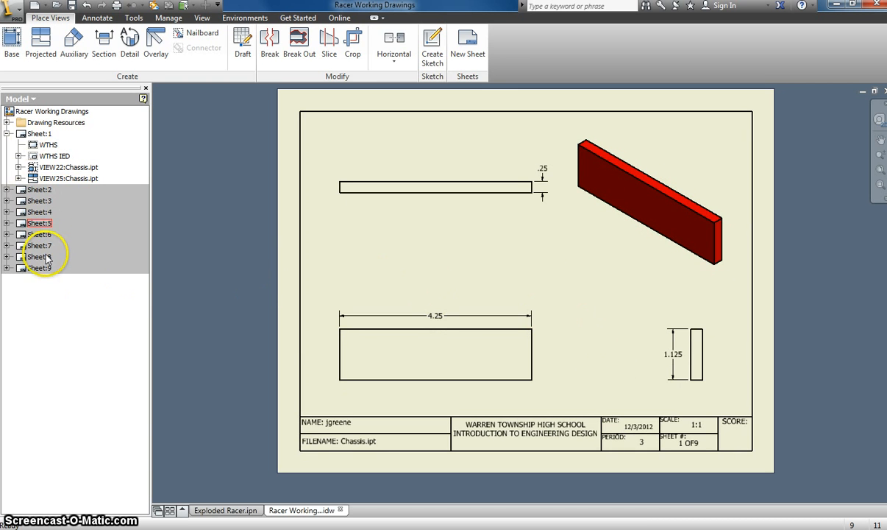
left_click(459, 58)
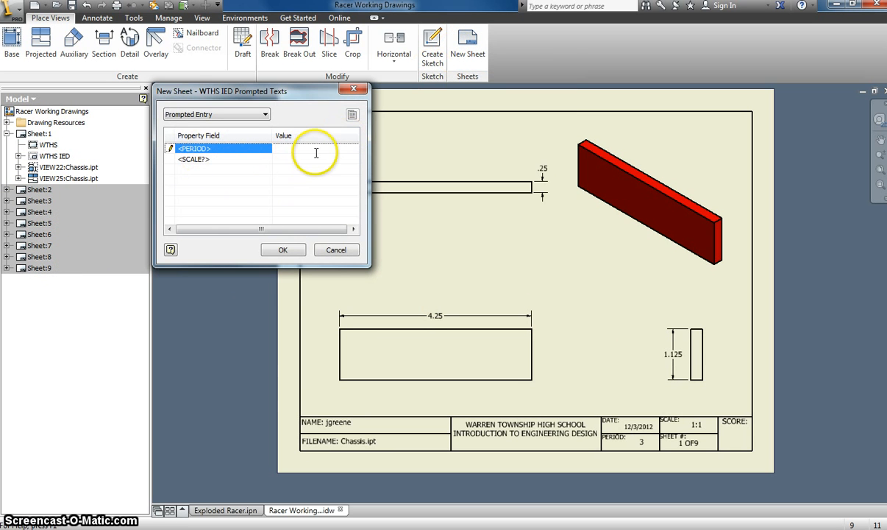
type("3")
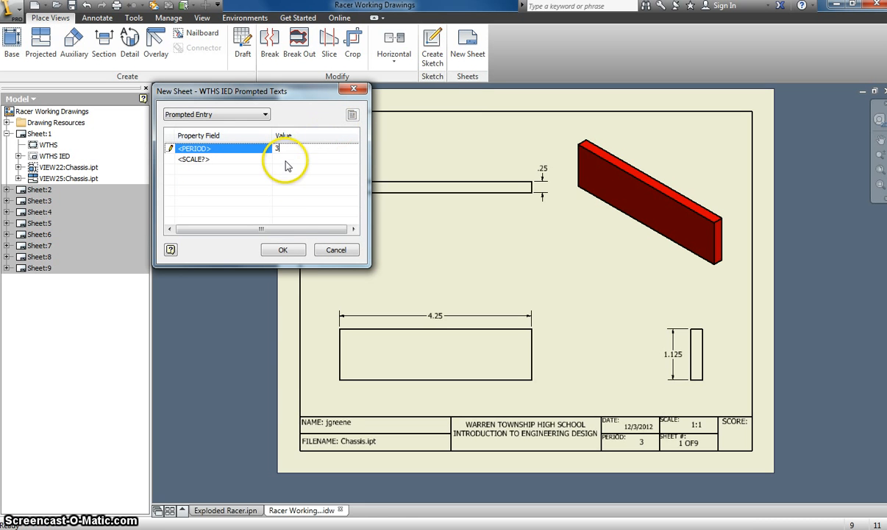
left_click(284, 250)
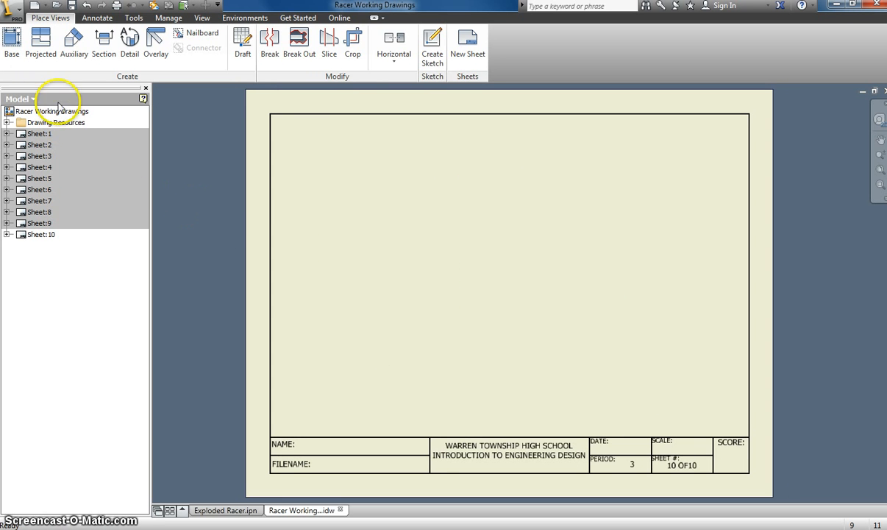
- Start a base view of Exploded Racer.ipn on the new sheet, using the Current orientation
left_click(41, 43)
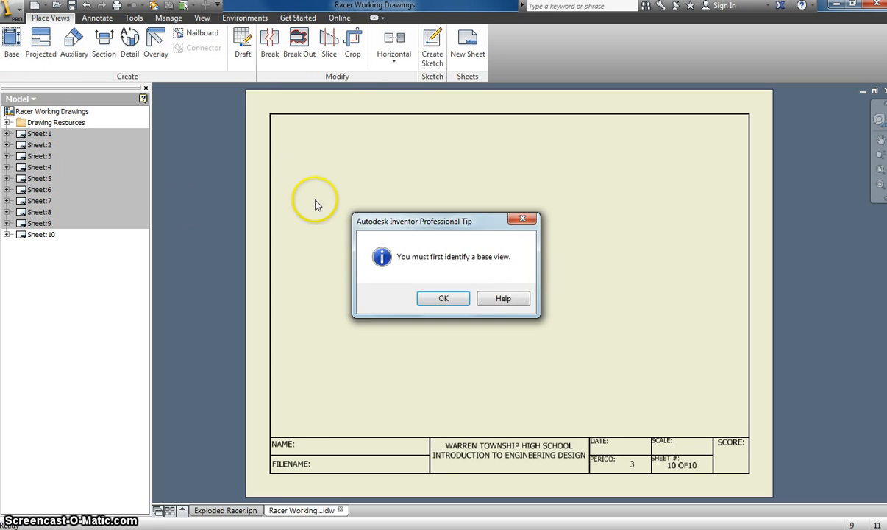
left_click(522, 218)
left_click(12, 43)
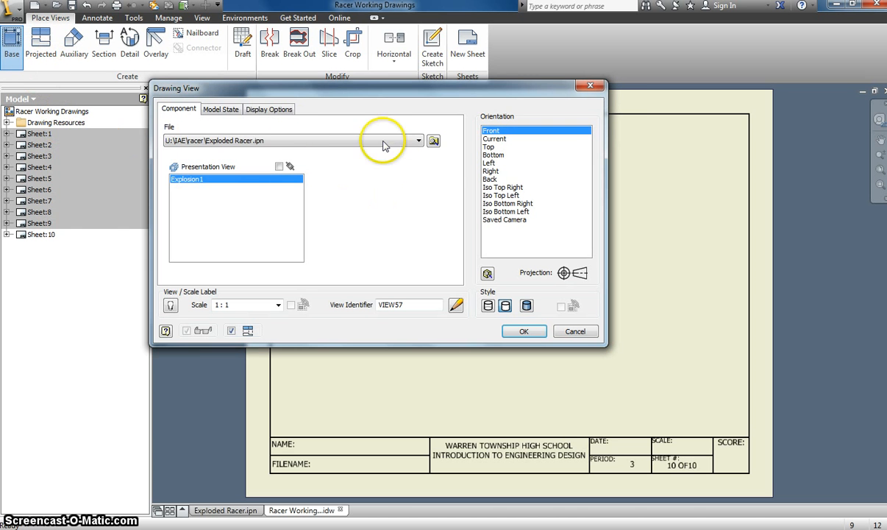
left_click(433, 140)
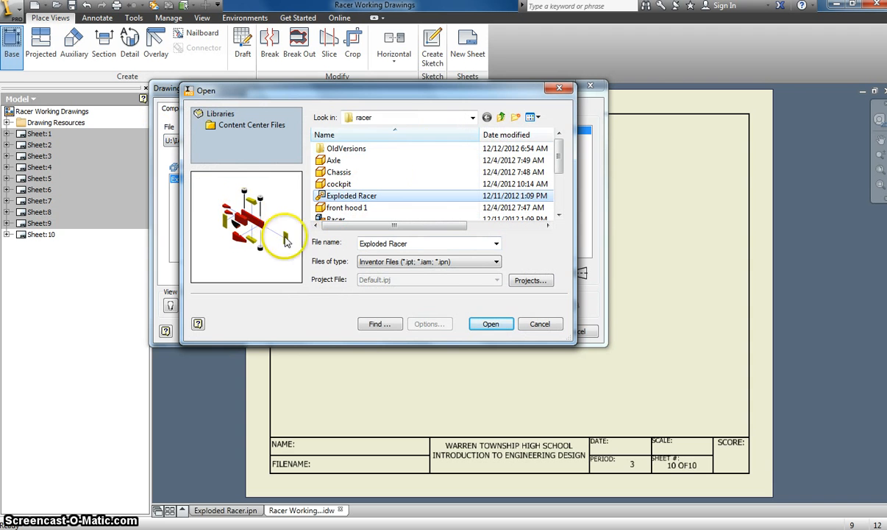
left_click(488, 322)
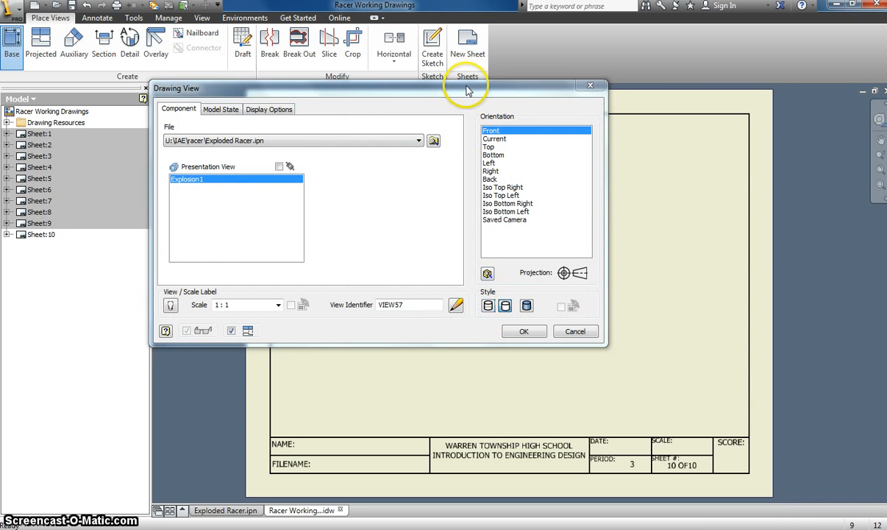
mouse_move(467, 89)
left_mouse_down()
mouse_move(562, 220)
mouse_move(772, 59)
mouse_move(586, 27)
mouse_move(435, 34)
mouse_move(365, 11)
left_mouse_up()
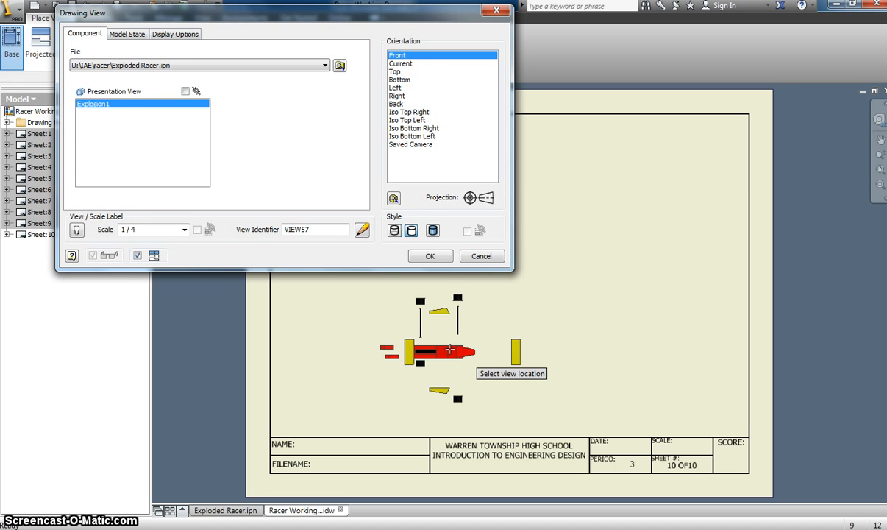
left_click(409, 65)
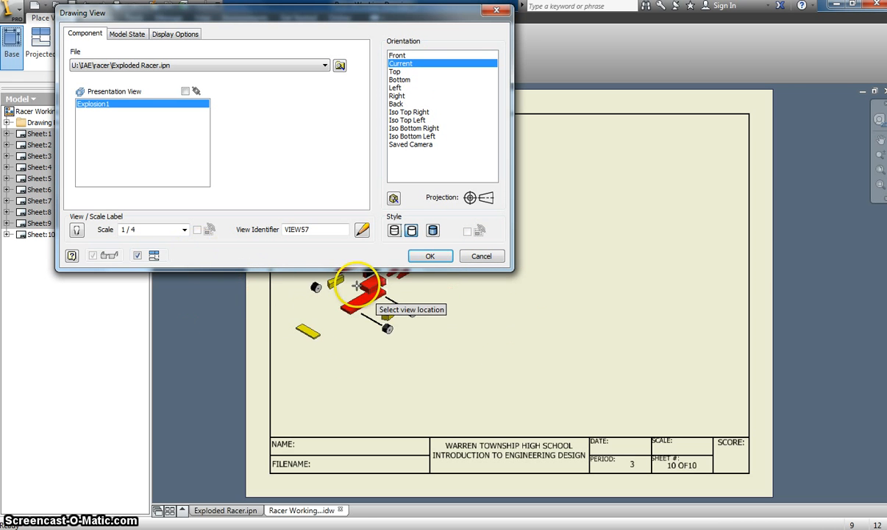
- Set the base view's scale to 1/2 so the exploded racer fits on the sheet
left_click(147, 232)
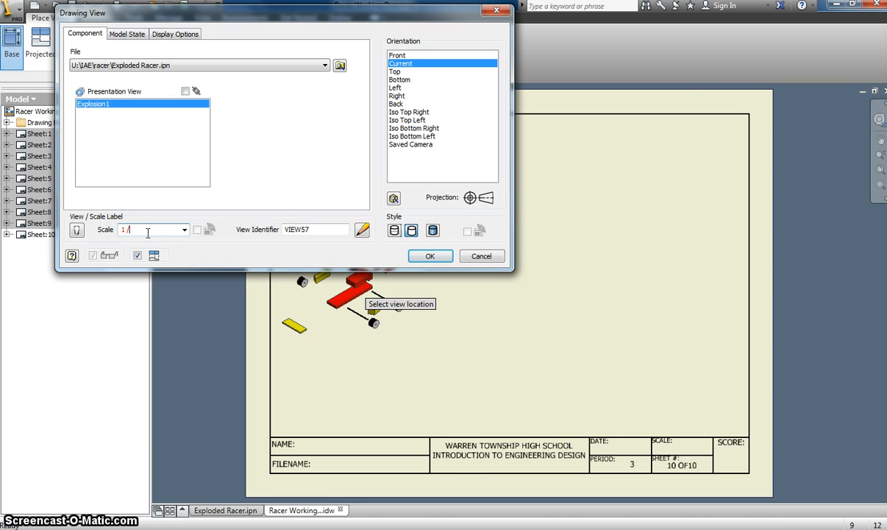
key("BackSpace")
key("BackSpace")
left_click(184, 229)
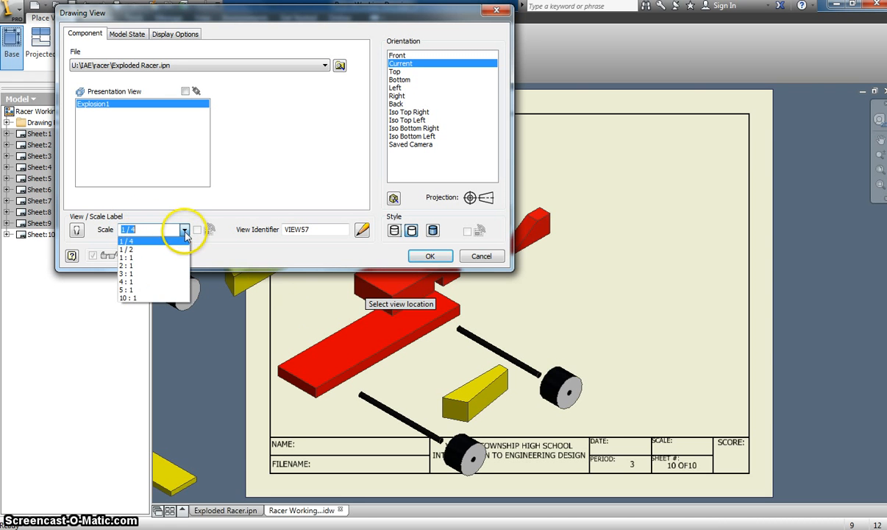
left_click(188, 259)
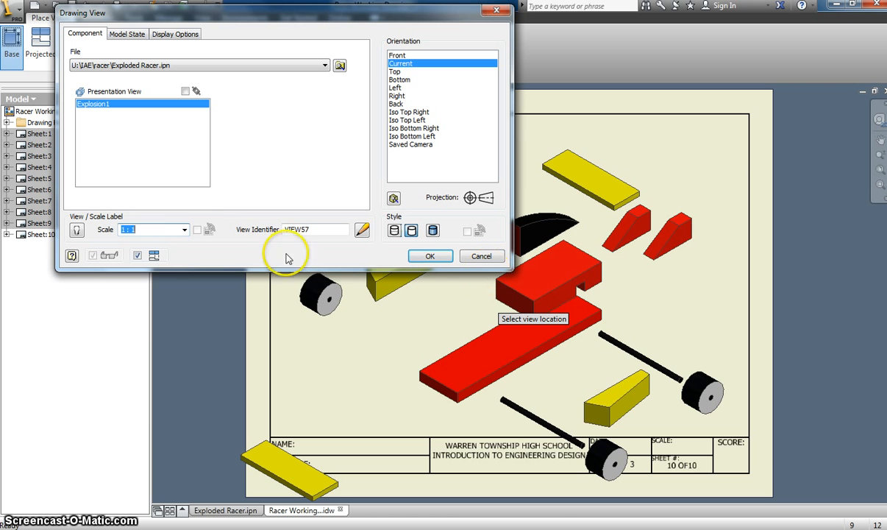
left_click(184, 230)
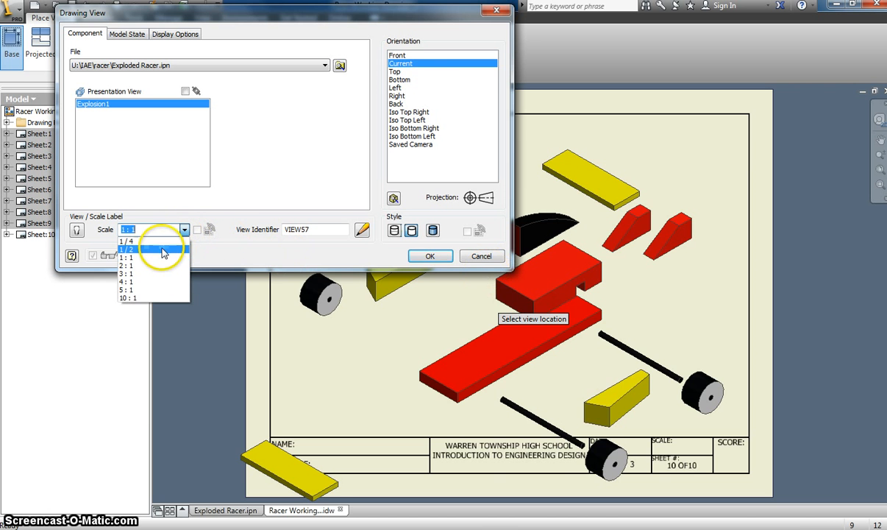
left_click(161, 249)
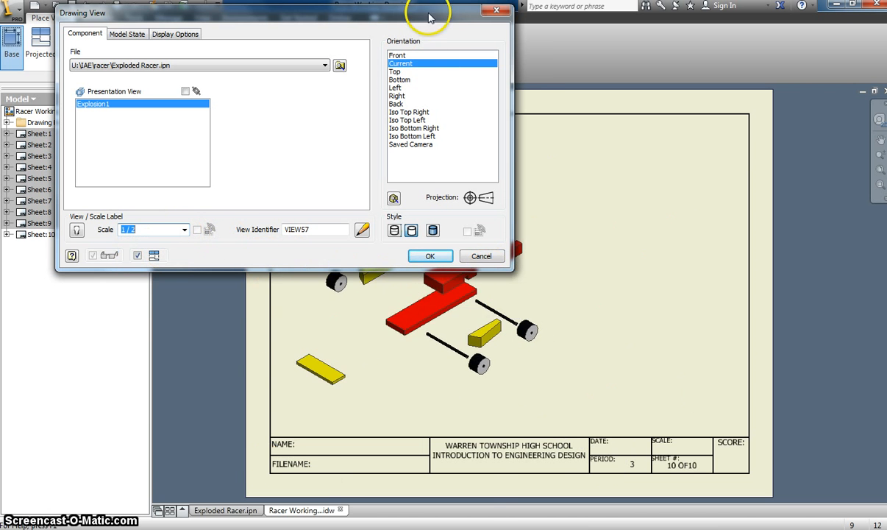
- Place the base view in the upper-left area of the sheet and finish without adding projected views
left_click_drag(441, 11, 412, 440)
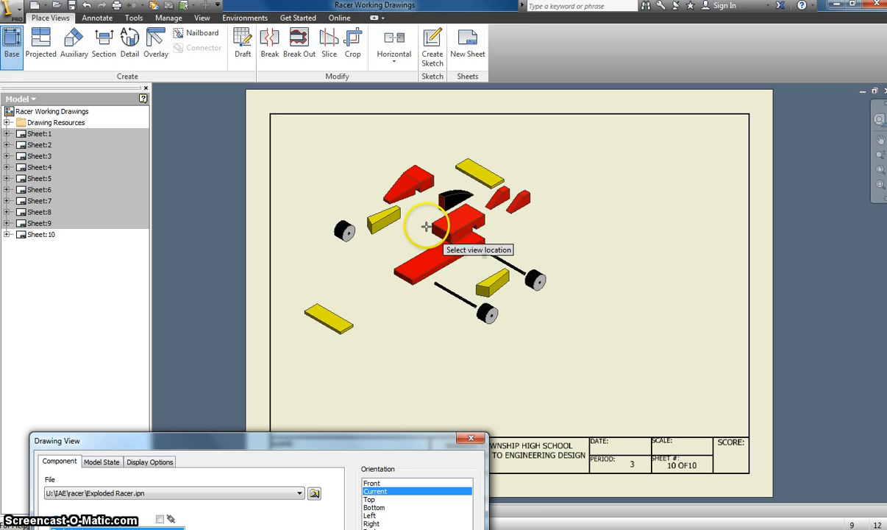
left_click(429, 225)
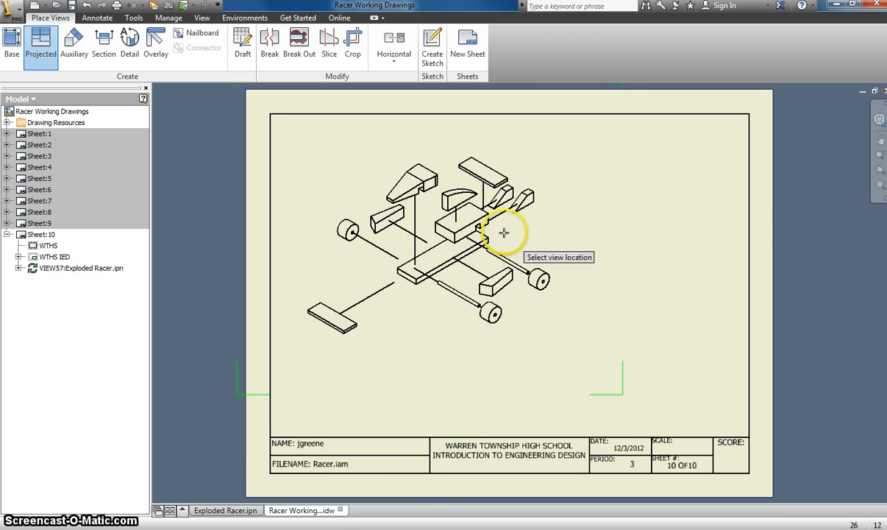
left_click(633, 238)
right_click(642, 234)
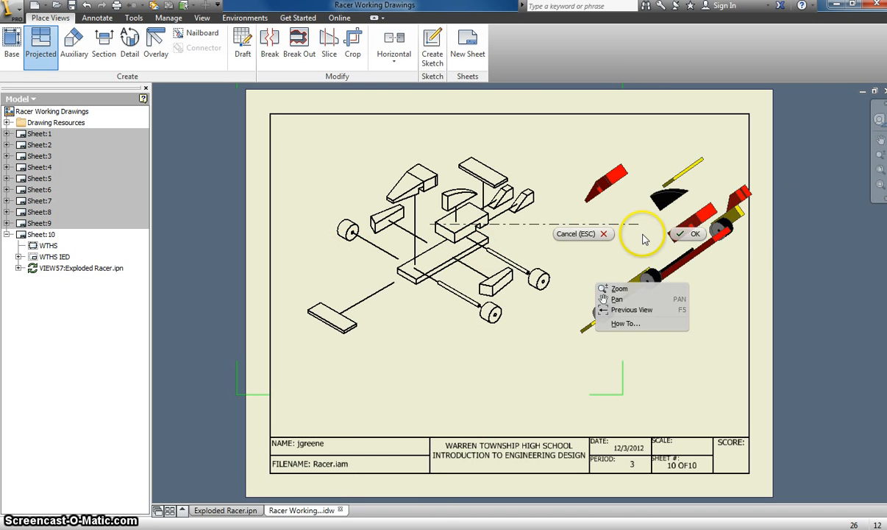
left_click(688, 234)
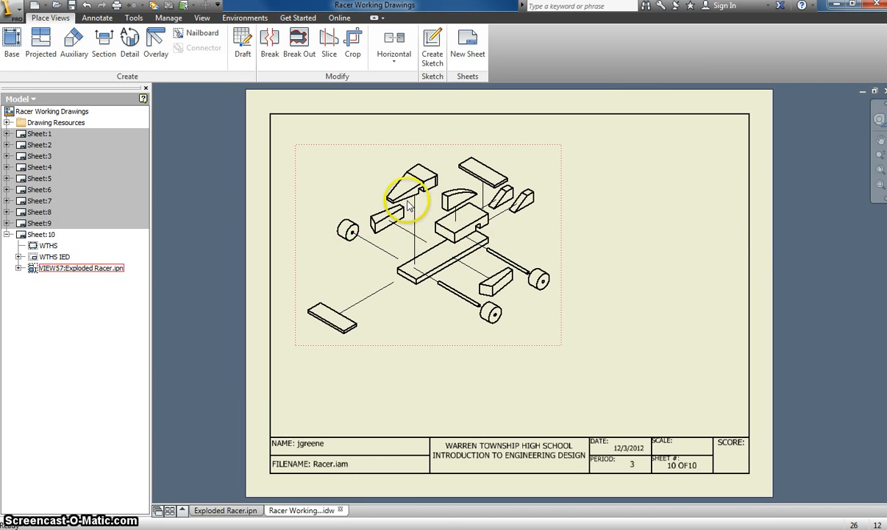
- Change the exploded racer view's display style to shaded
double_click(339, 151)
mouse_move(331, 487)
left_mouse_down()
mouse_move(343, 262)
mouse_move(375, 138)
left_mouse_up()
left_click(448, 349)
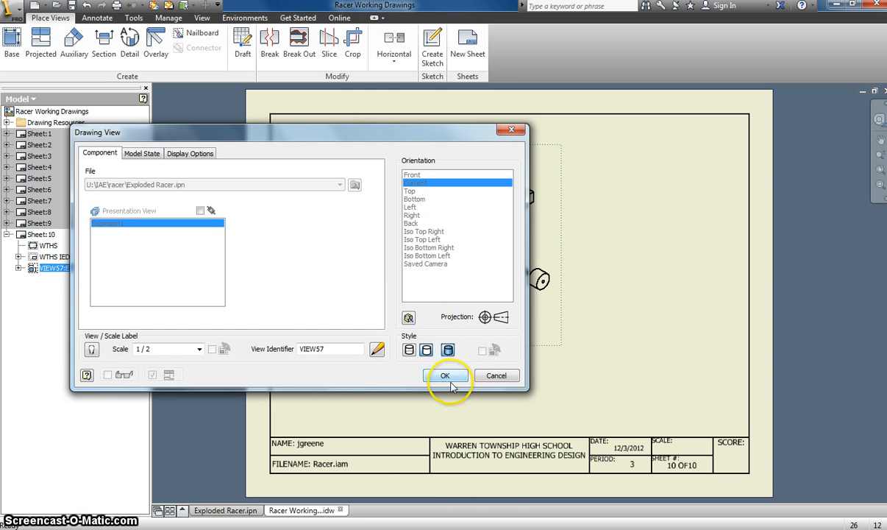
left_click(446, 375)
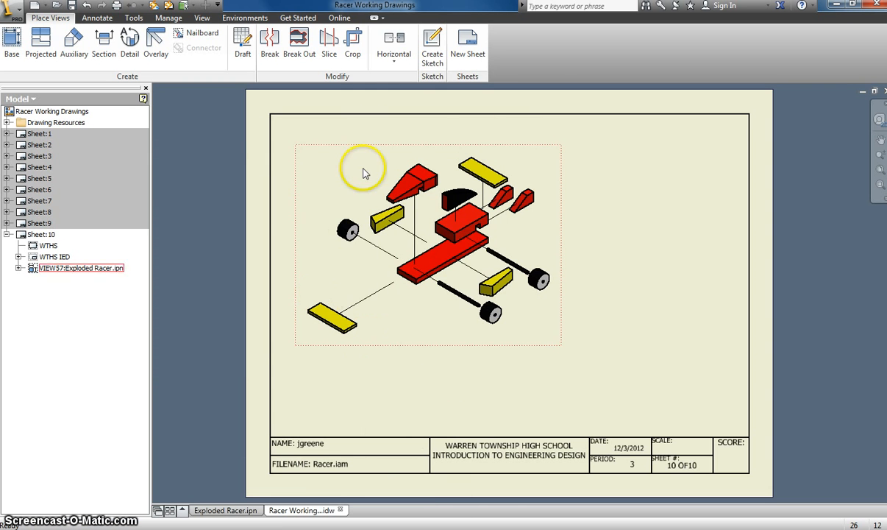
- Start a parts list using the exploded racer view as its source
middle_click_drag(514, 182, 465, 179)
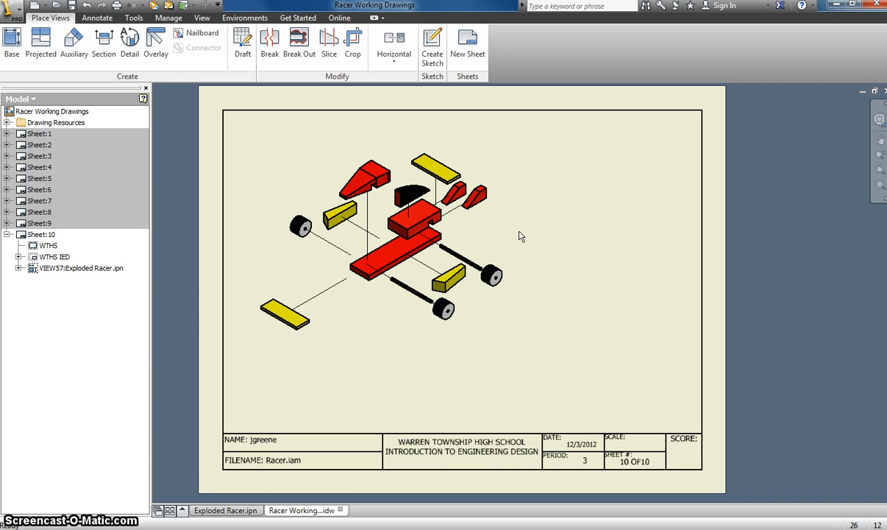
middle_click_drag(511, 230, 502, 224)
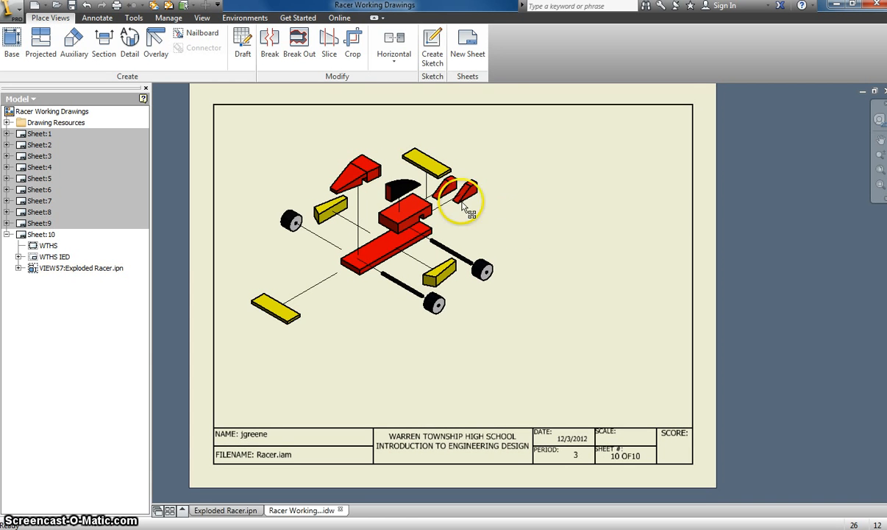
left_click(90, 19)
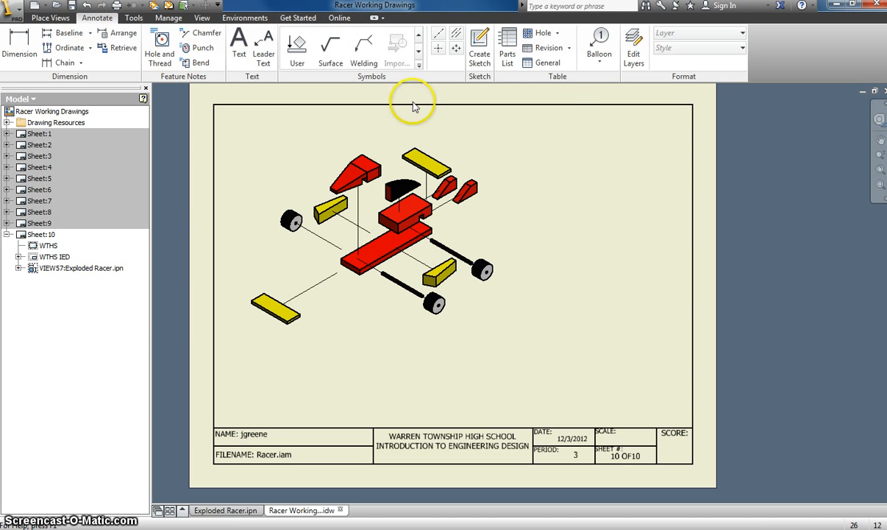
left_click(506, 59)
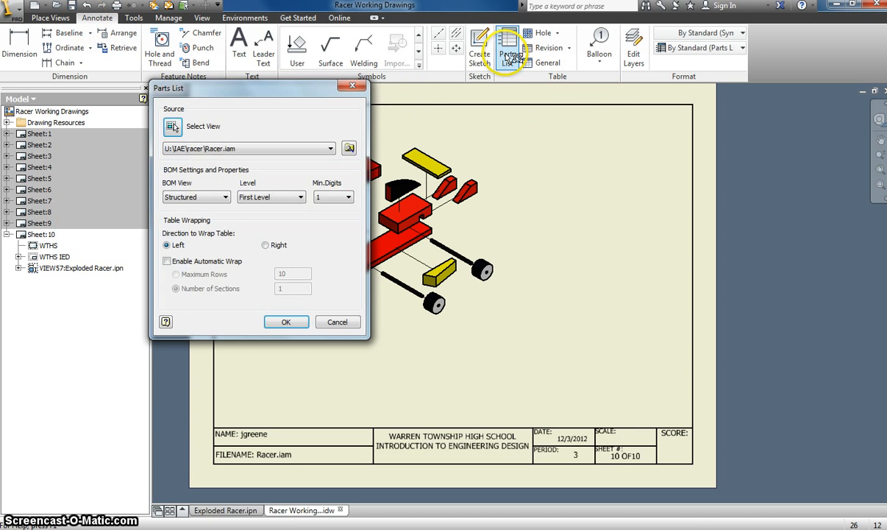
mouse_move(210, 80)
left_mouse_down()
mouse_move(115, 84)
mouse_move(44, 60)
left_mouse_up()
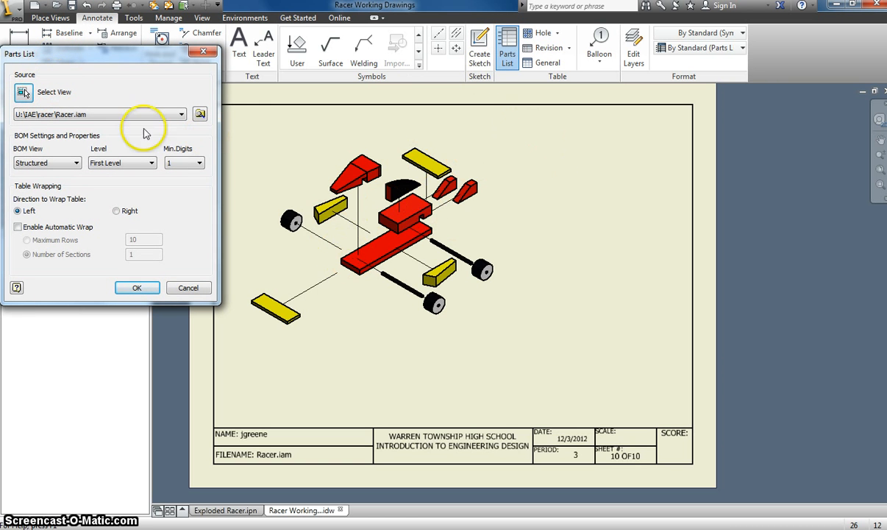
left_click(394, 181)
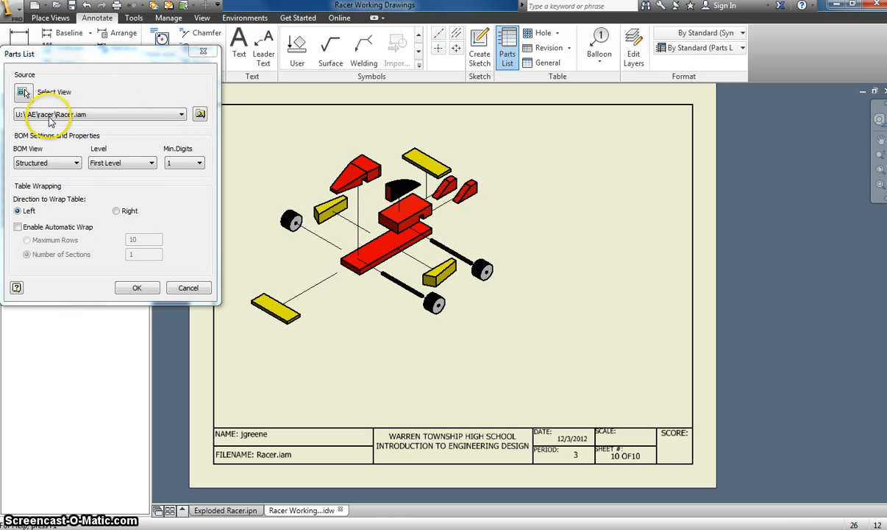
left_click(24, 92)
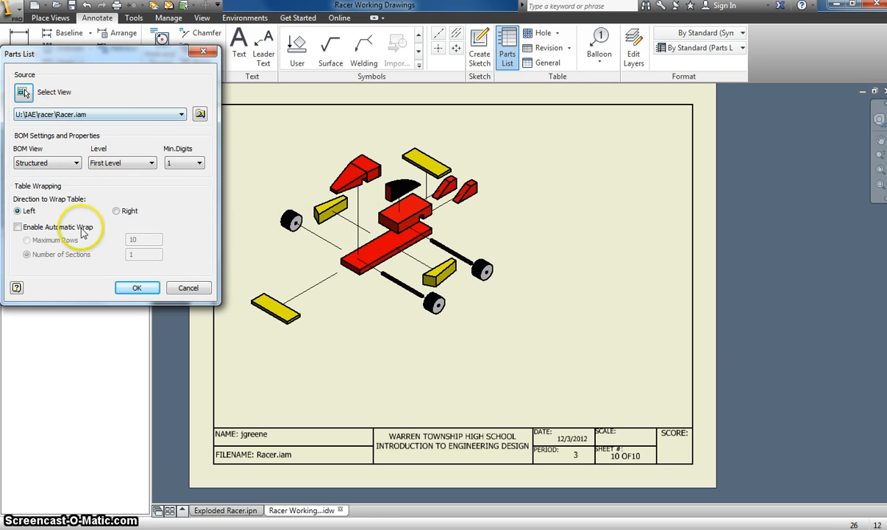
- Enable the assembly's BOM view and place the parts list against the right border, directly above the title block
left_click(136, 289)
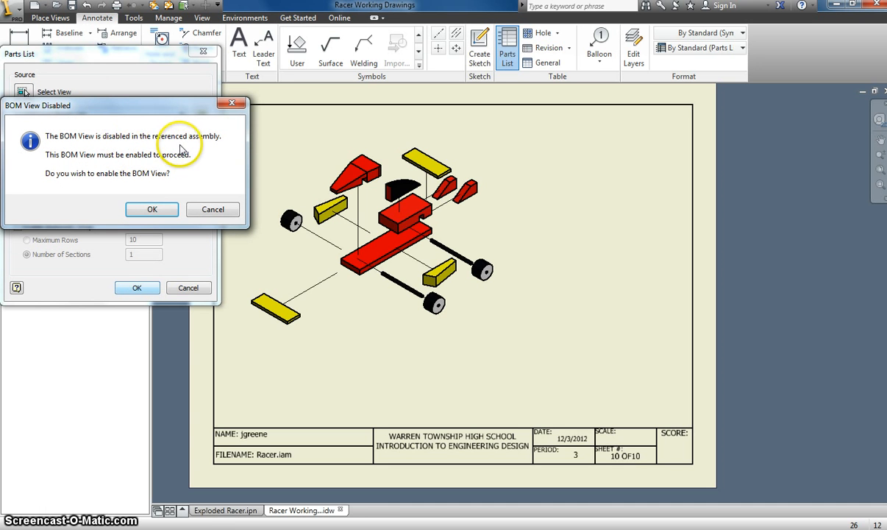
left_click(150, 212)
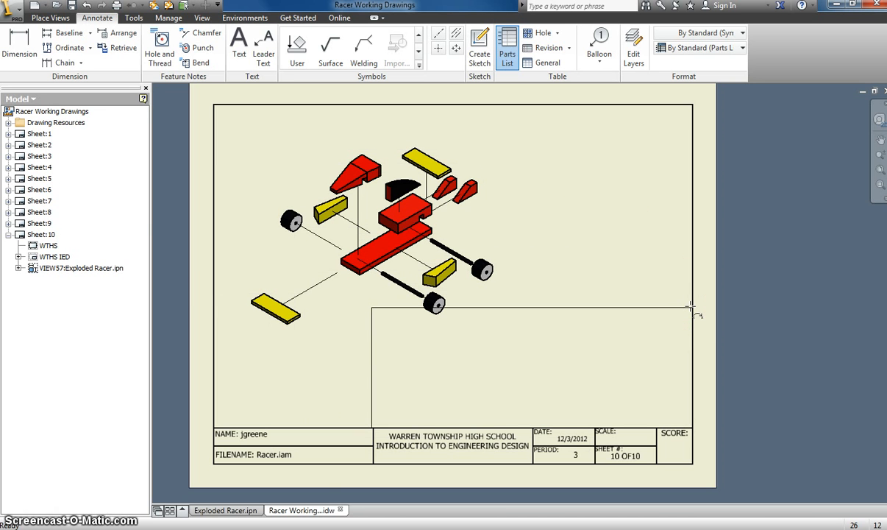
left_click(691, 308)
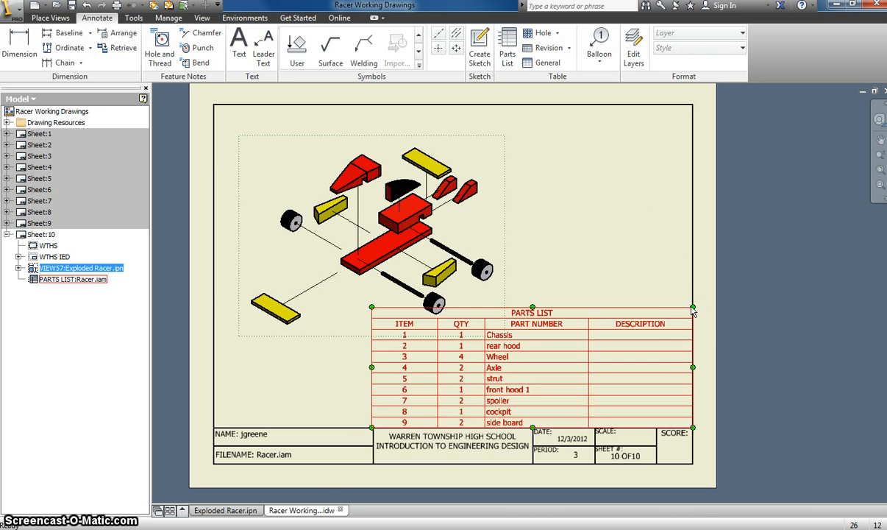
middle_click_drag(654, 334, 640, 300)
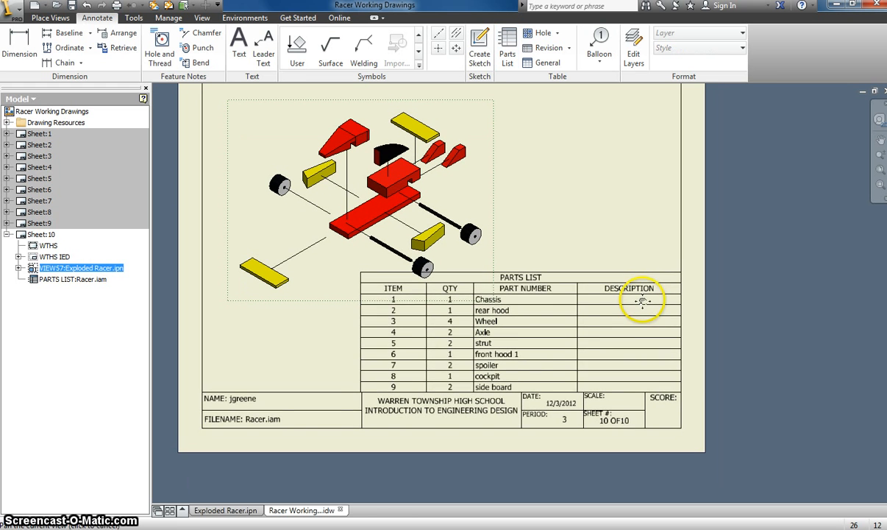
- Remove the DESCRIPTION column from the parts list above the title block and apply the change
left_click(522, 324)
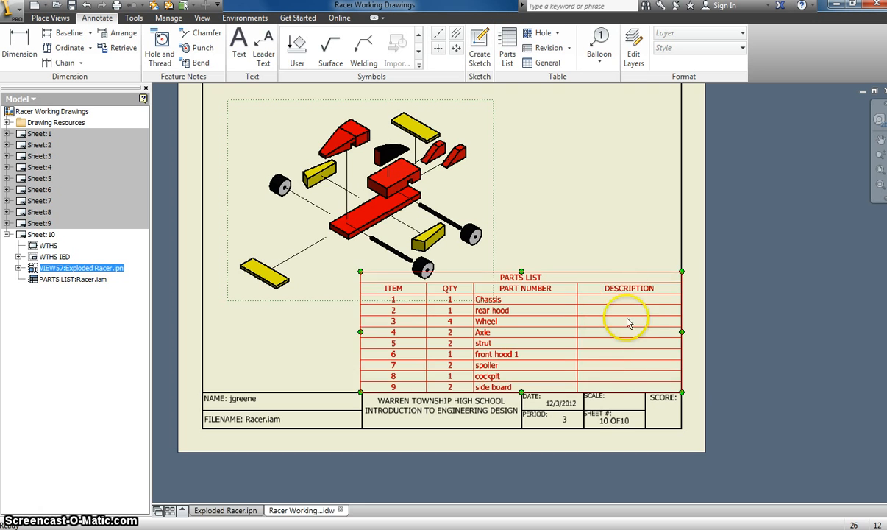
left_click(591, 292)
right_click(591, 292)
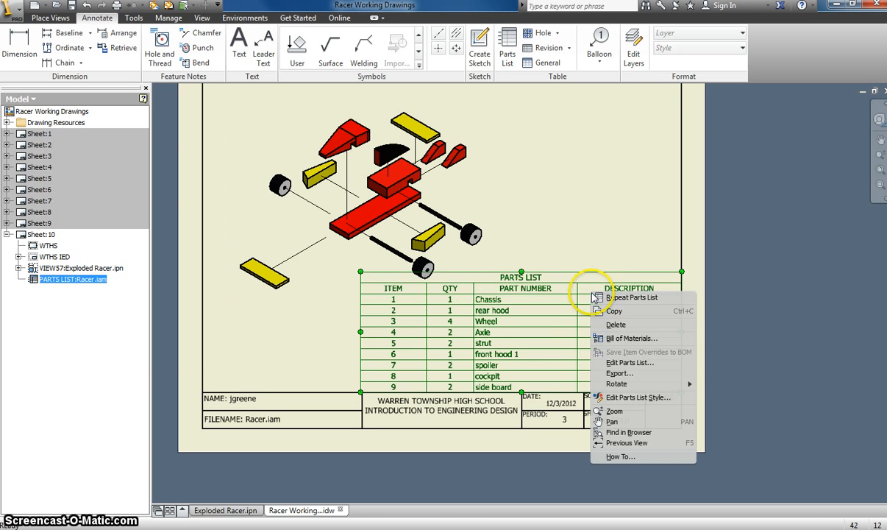
left_click(618, 363)
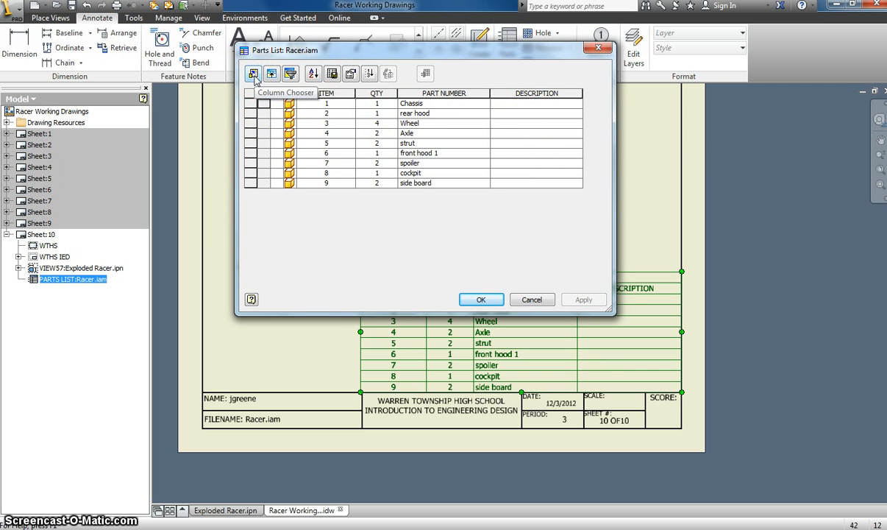
left_click(253, 75)
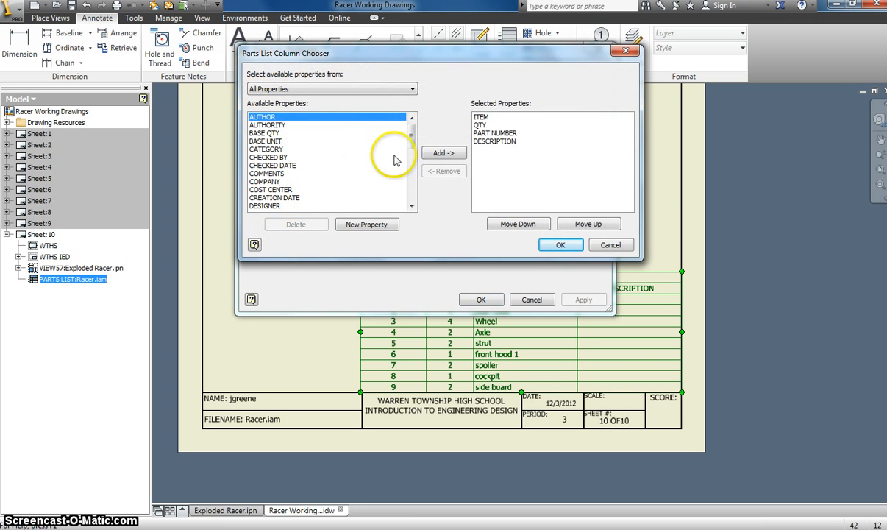
left_click_drag(409, 131, 412, 197)
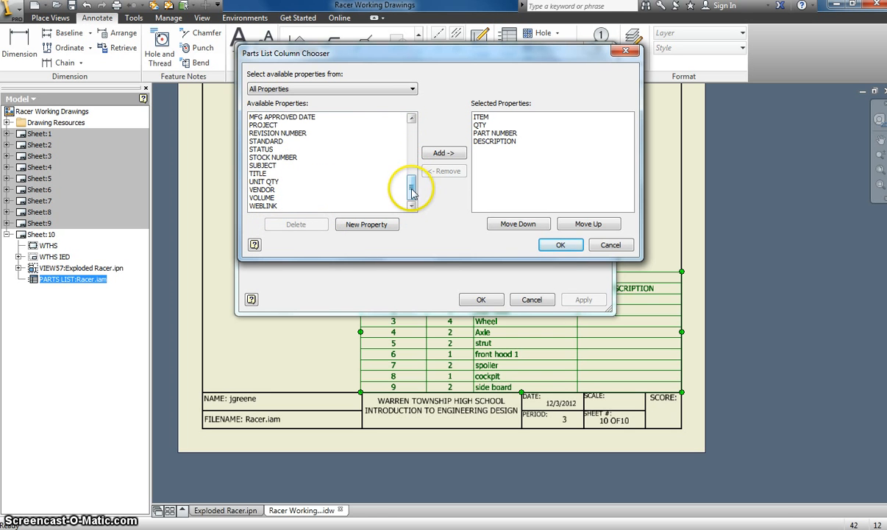
left_click_drag(411, 187, 412, 137)
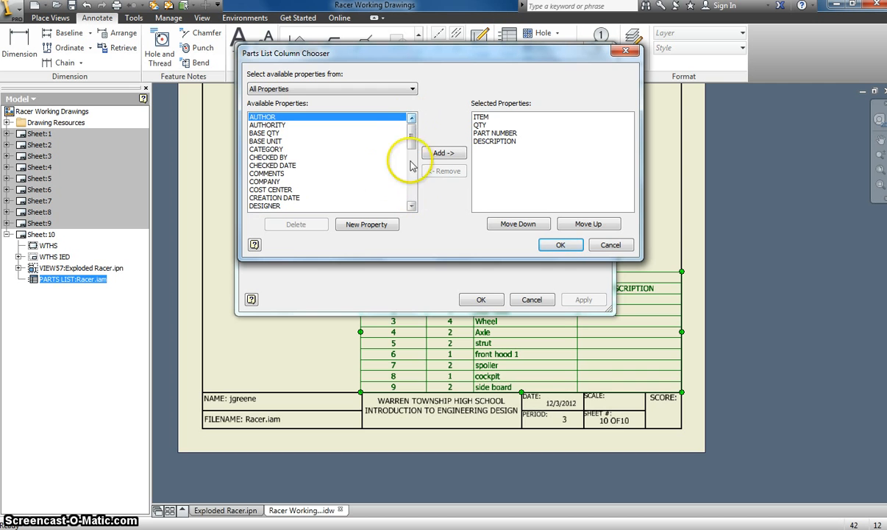
left_click(490, 142)
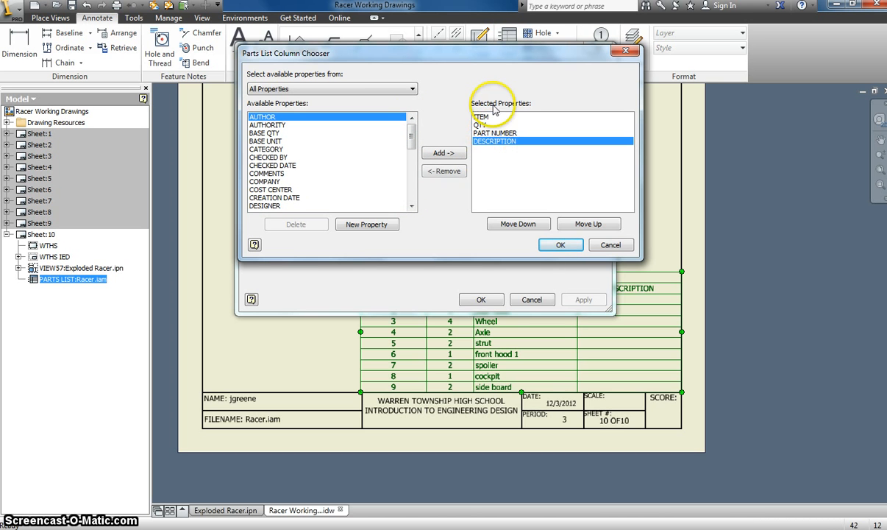
left_click(444, 171)
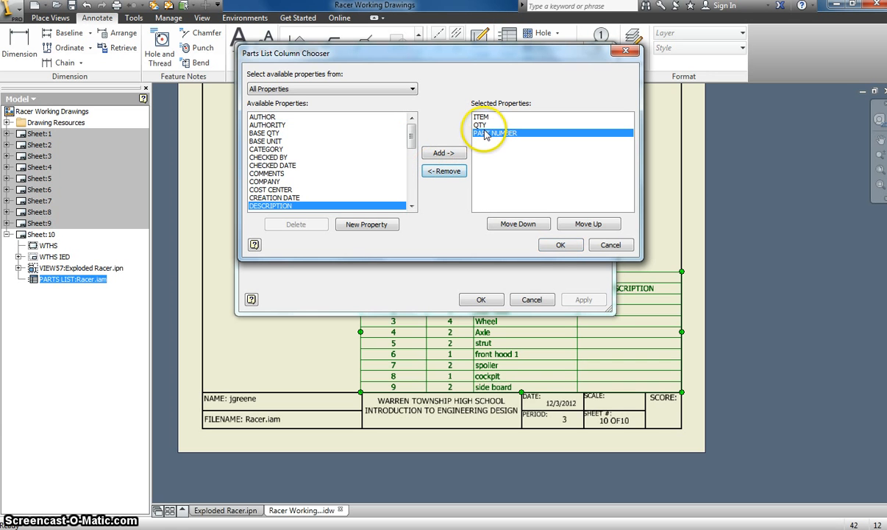
left_click(557, 246)
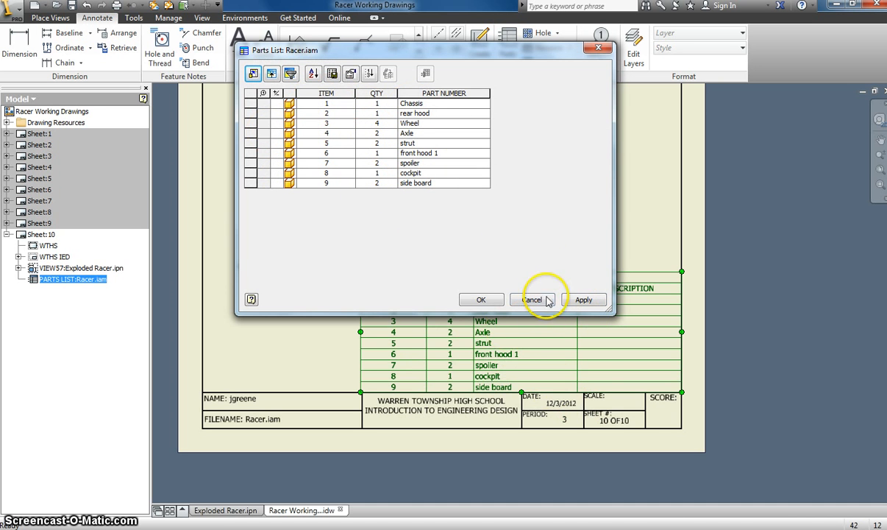
left_click(584, 301)
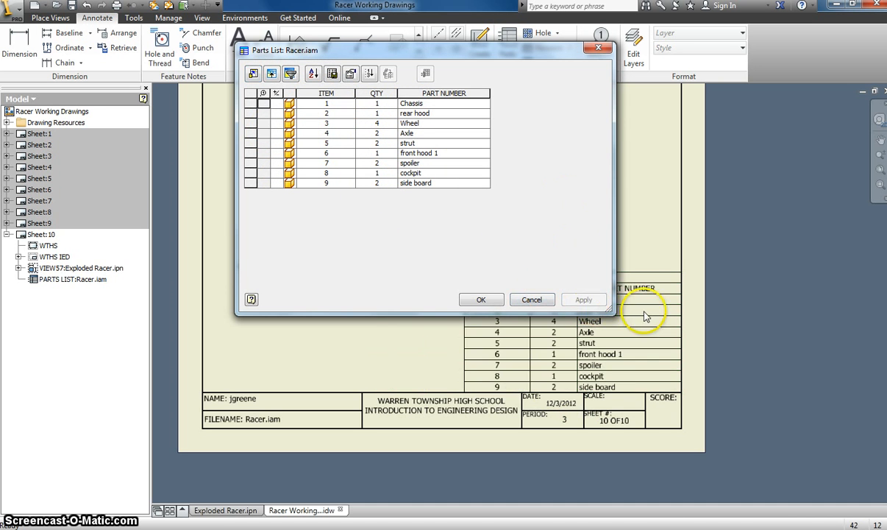
left_click(458, 300)
left_click(530, 316)
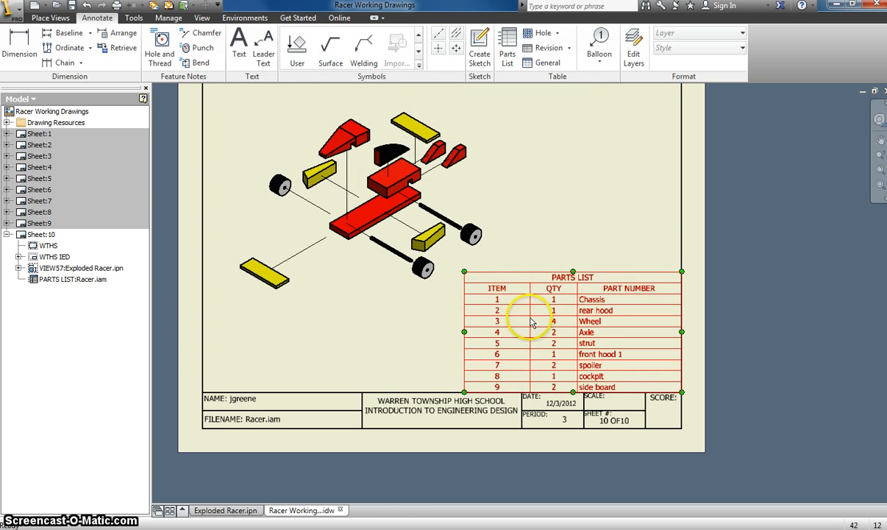
middle_click_drag(587, 309, 586, 328)
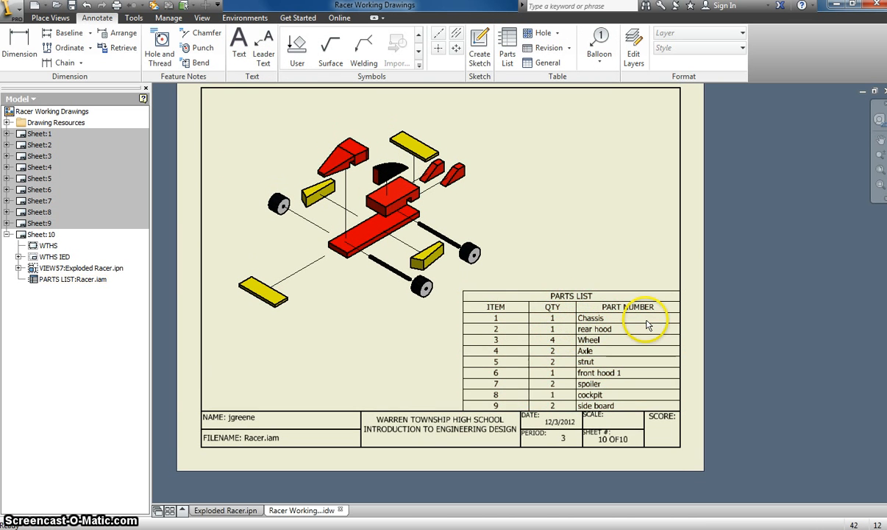
middle_click_drag(646, 324, 663, 336)
left_click(530, 362)
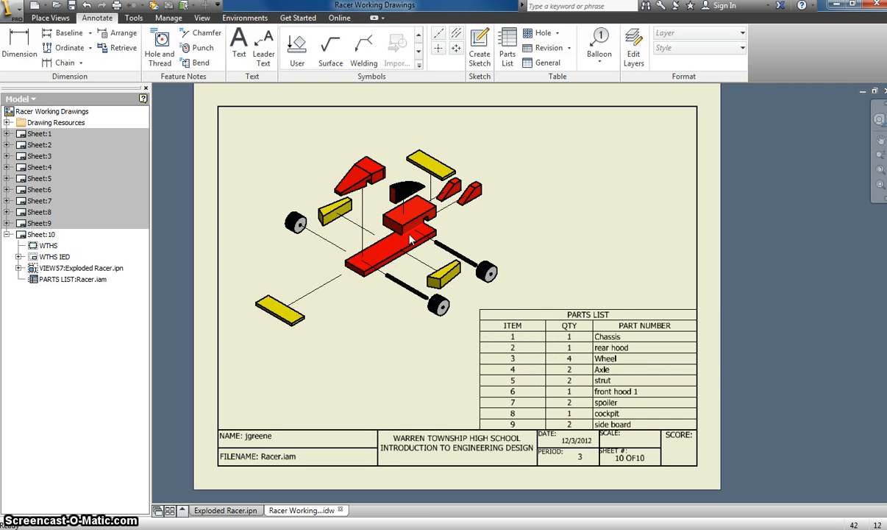
left_click(507, 329)
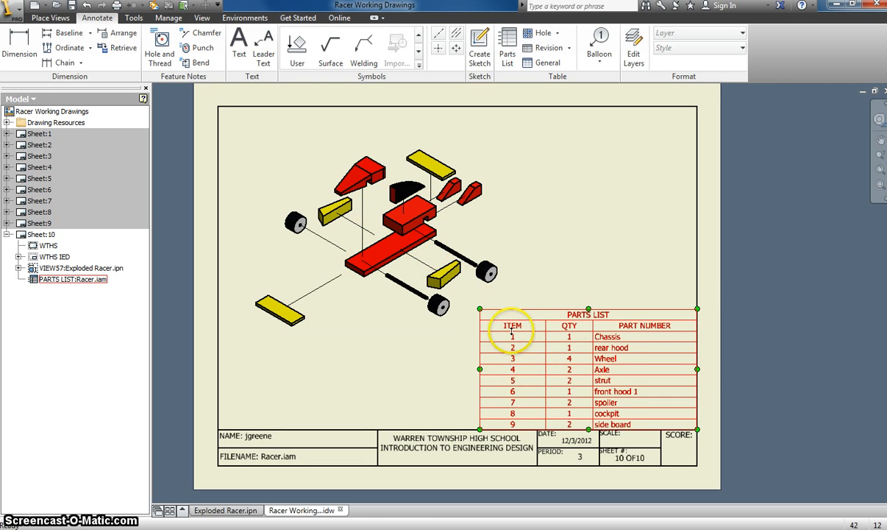
left_click(390, 259)
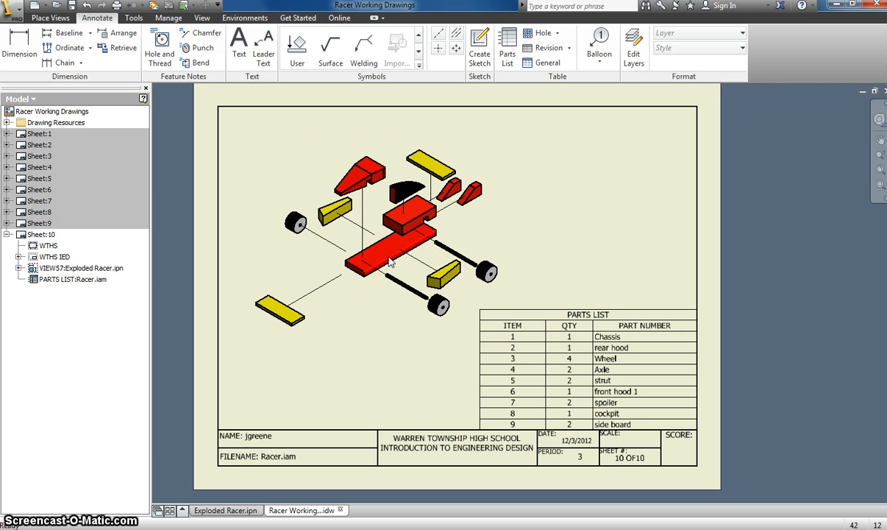
- Start adding individual balloons and attach one to the front end of the chassis, placed below it
left_click(600, 59)
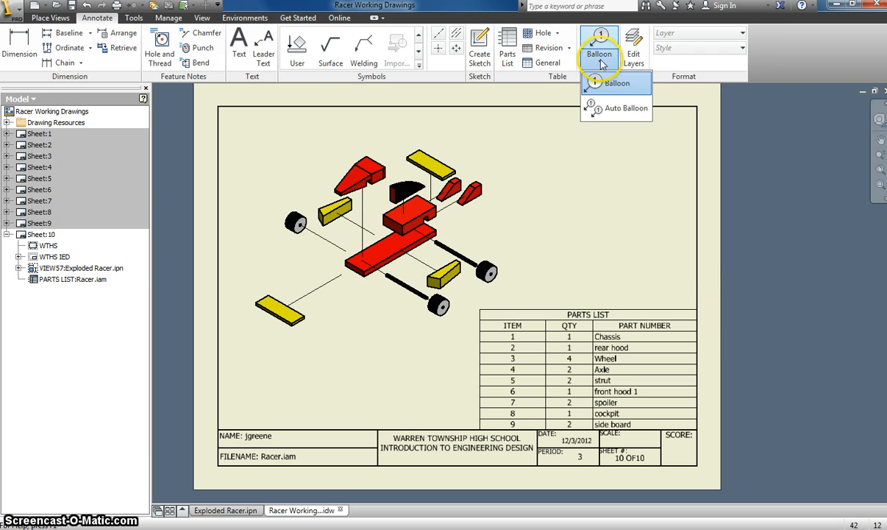
left_click(629, 85)
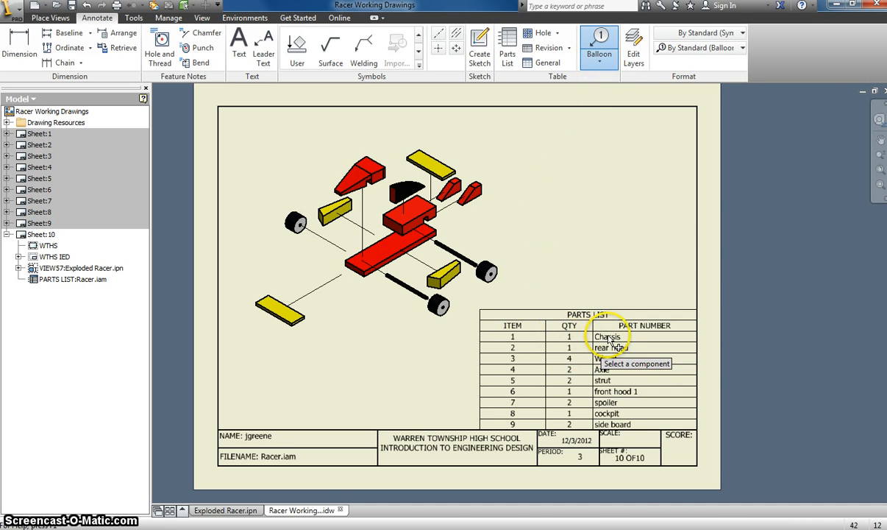
left_click(360, 274)
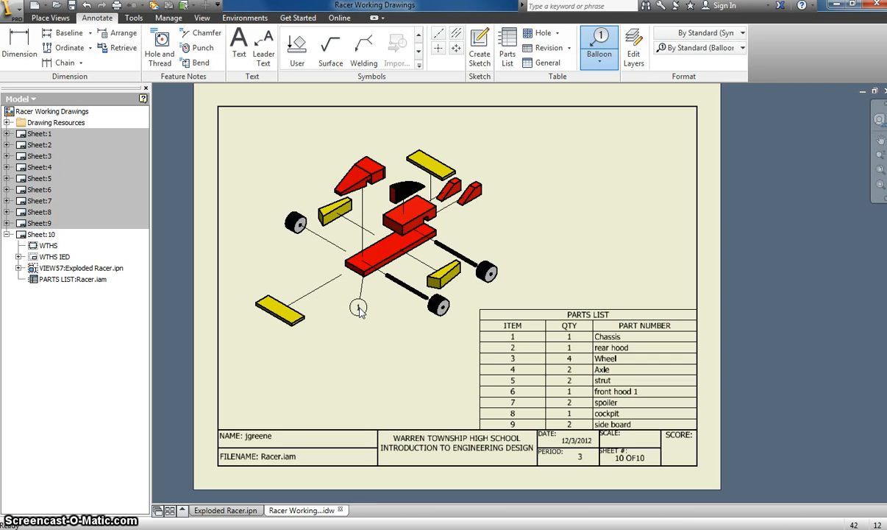
right_click(358, 307)
left_click(404, 309)
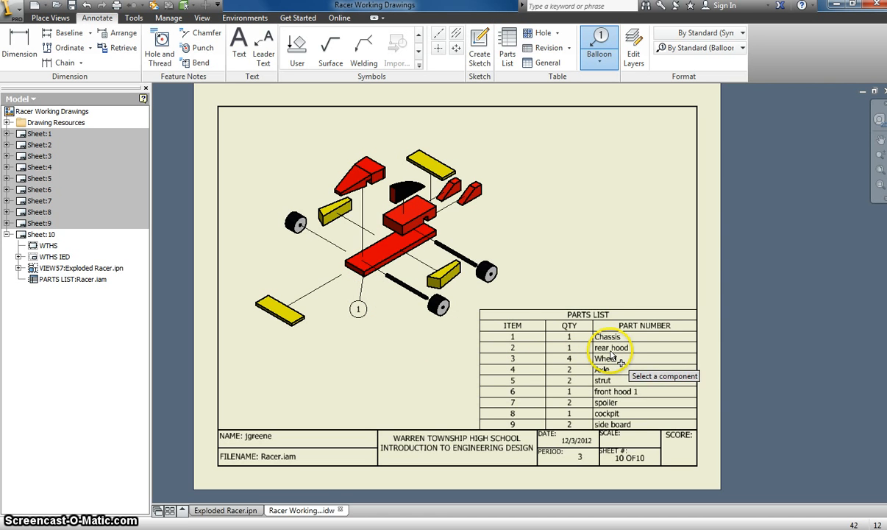
- Add balloons to the rear hood, placed to its right, and to the front wheel, placed below it
left_click(440, 219)
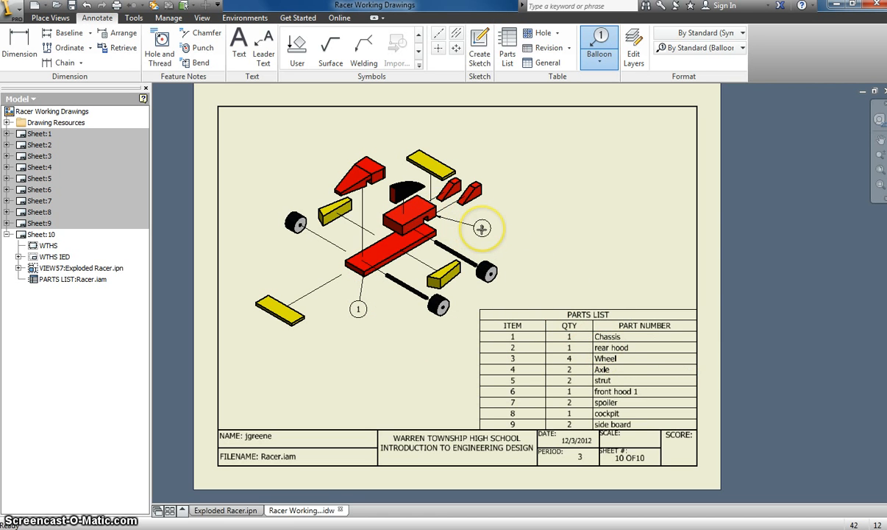
right_click(482, 229)
left_click(518, 231)
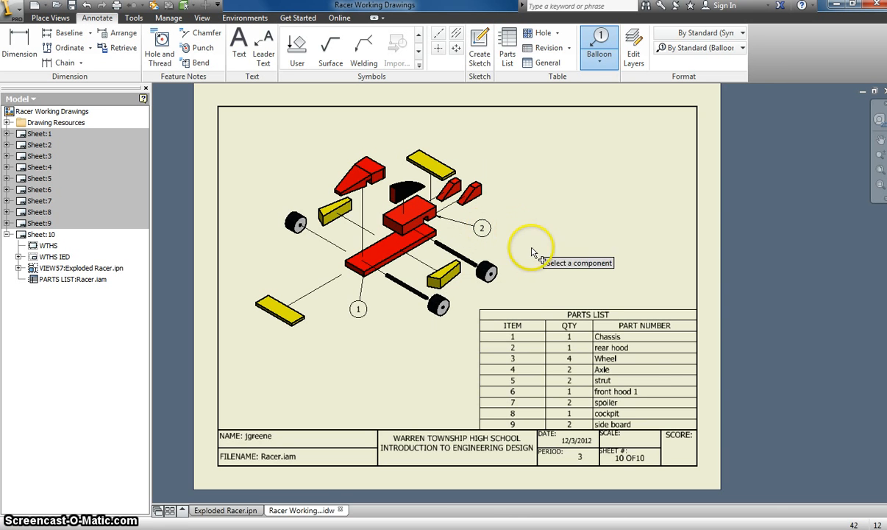
left_click(437, 308)
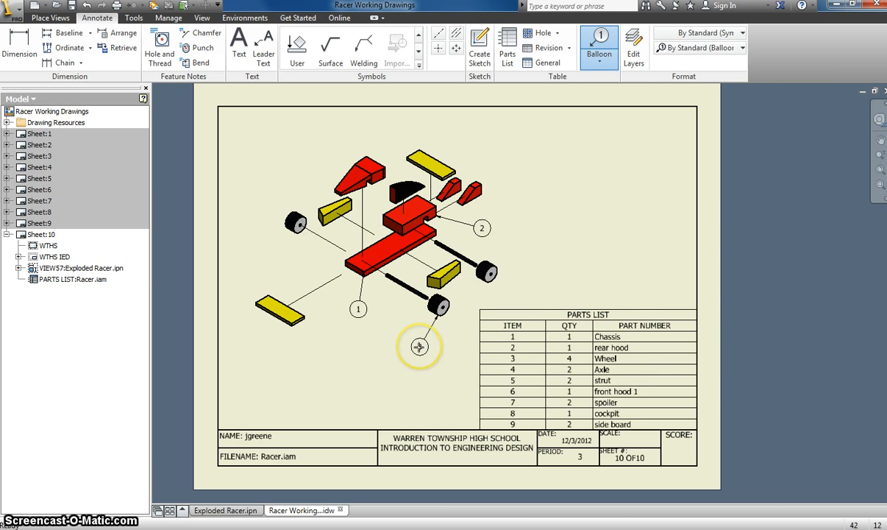
right_click(419, 347)
left_click(474, 348)
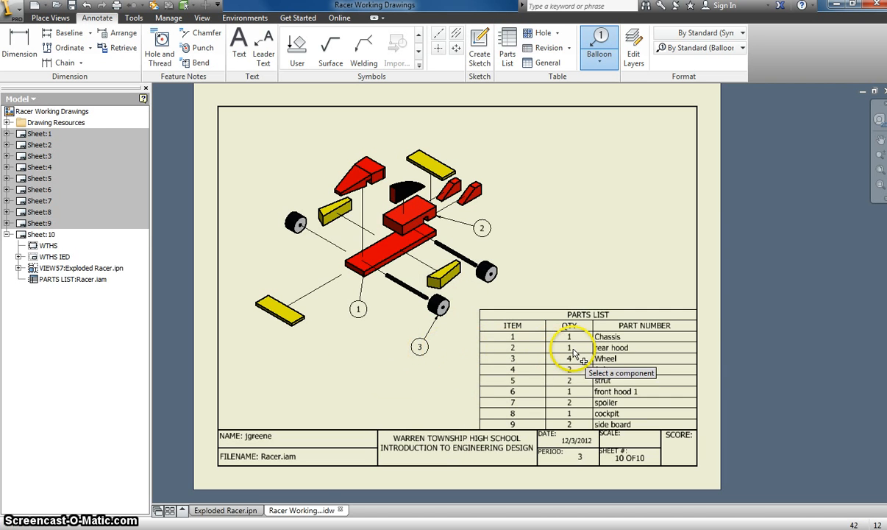
- Add balloons to the front axle, placed below it, and to the outermost strut, placed to its right
left_click(402, 290)
right_click(393, 314)
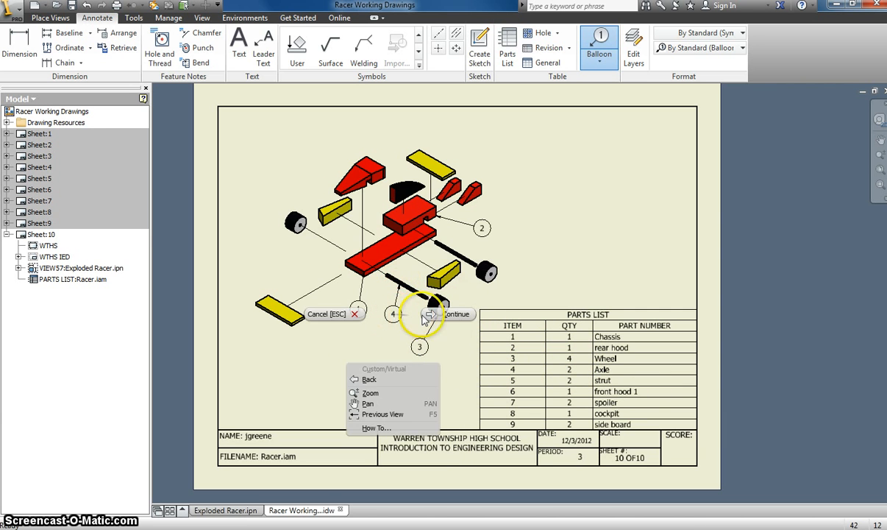
left_click(448, 313)
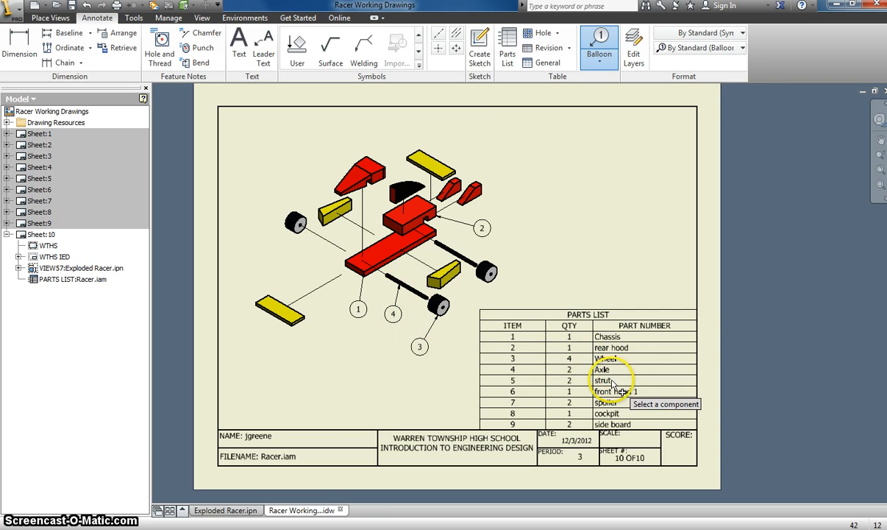
left_click(473, 195)
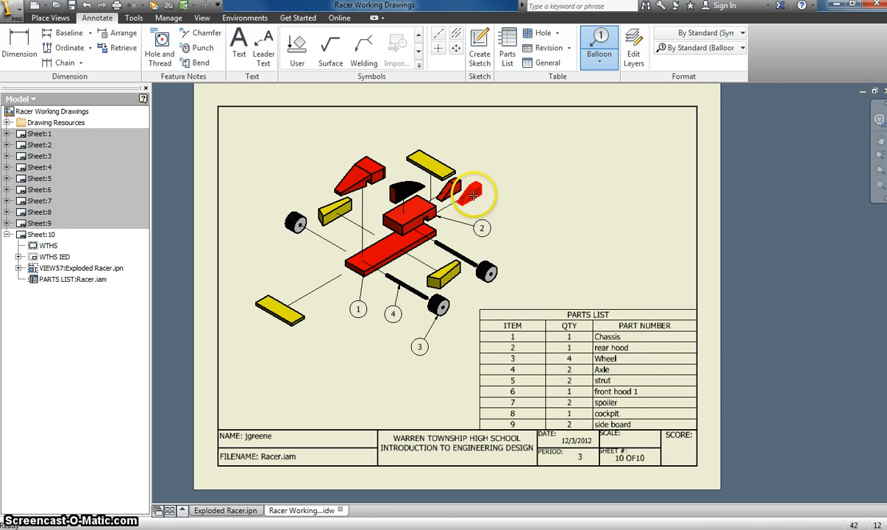
left_click(514, 202)
right_click(515, 201)
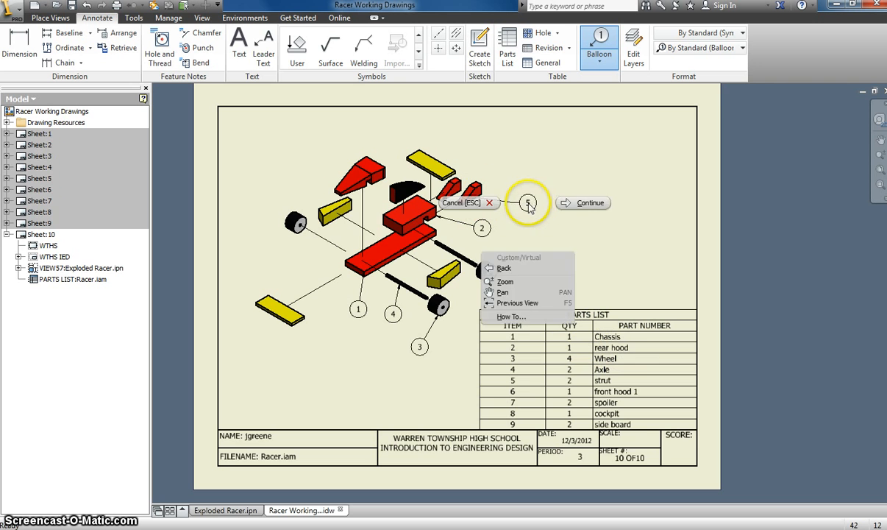
left_click(572, 201)
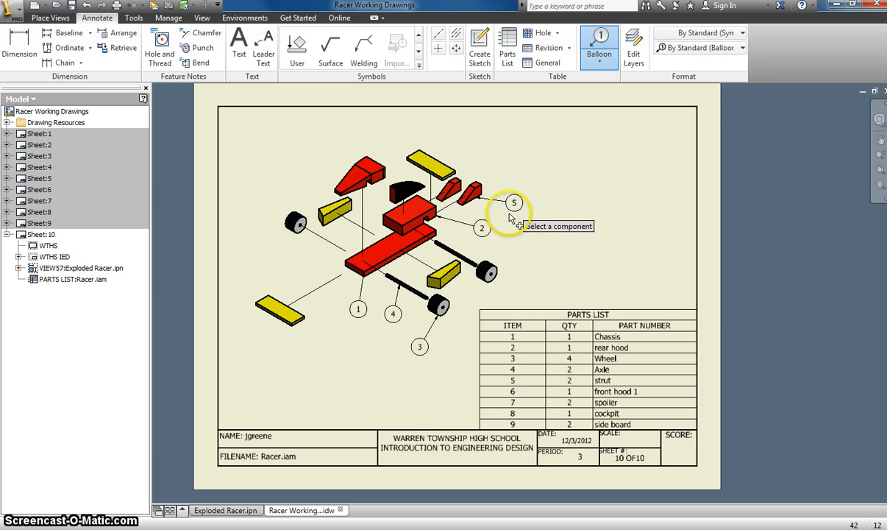
- Add balloons to the front hood, placed to its upper left, and to the rear spoiler, placed to its upper right
left_click(359, 178)
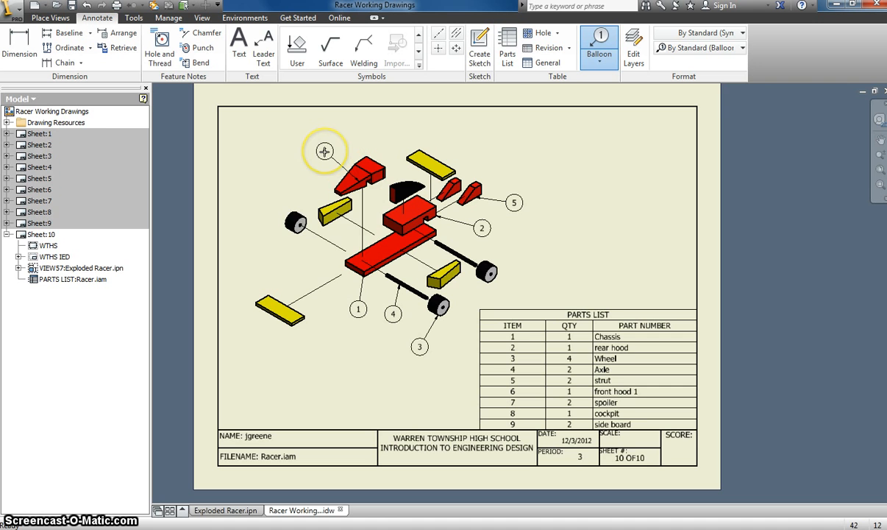
right_click(324, 151)
left_click(365, 151)
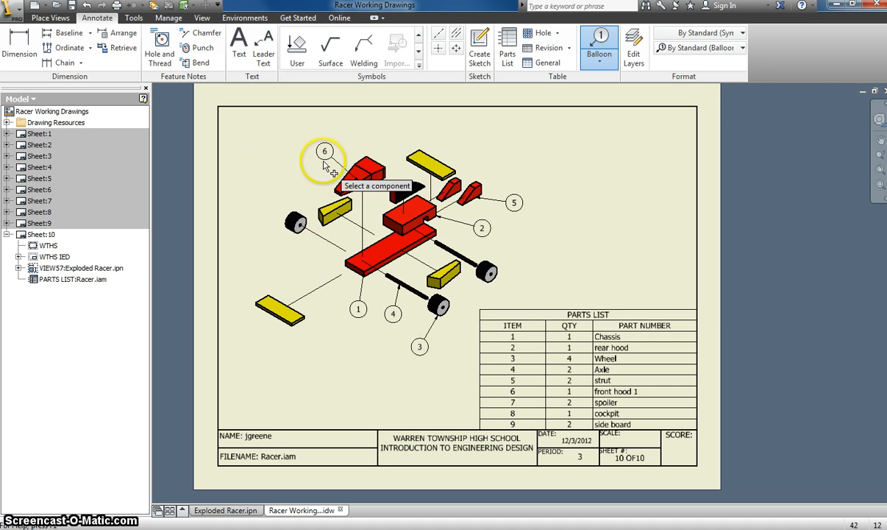
left_click(436, 166)
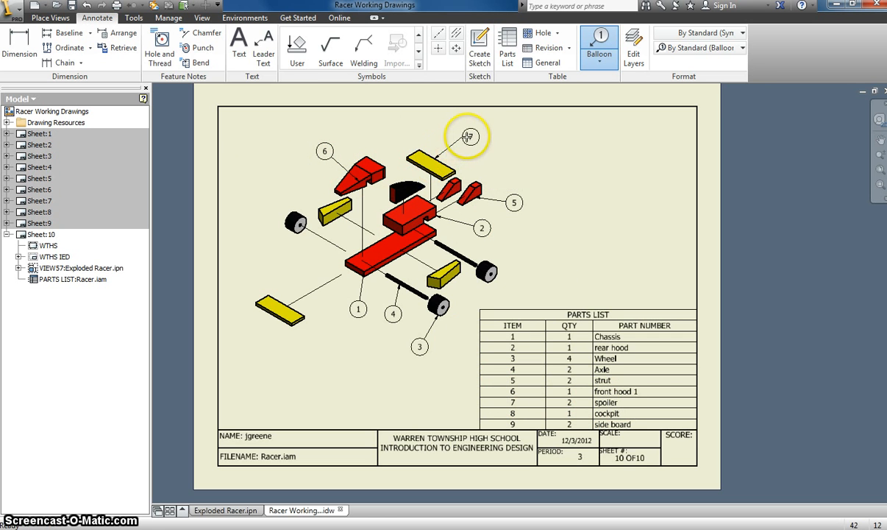
left_click(469, 136)
right_click(471, 136)
left_click(524, 135)
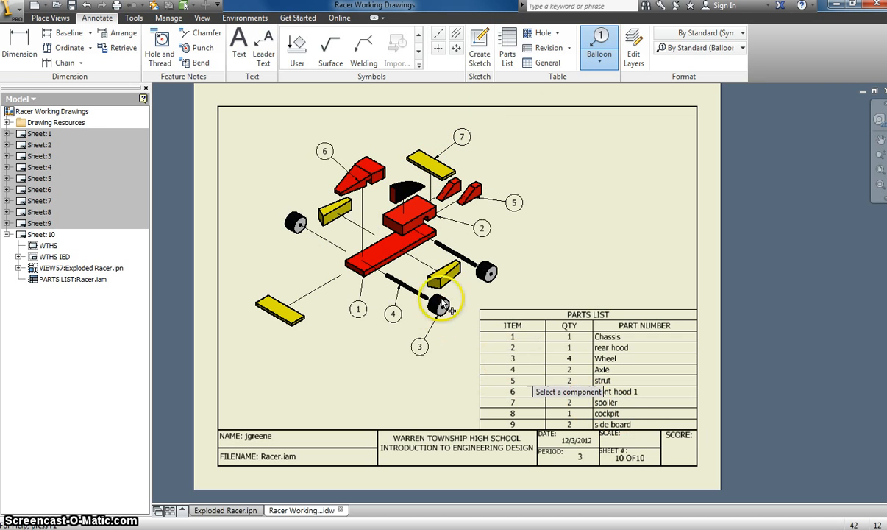
- Add balloons to the cockpit, placed above it, and to the far side board, placed to its upper left, and finish placing balloons
left_click(403, 189)
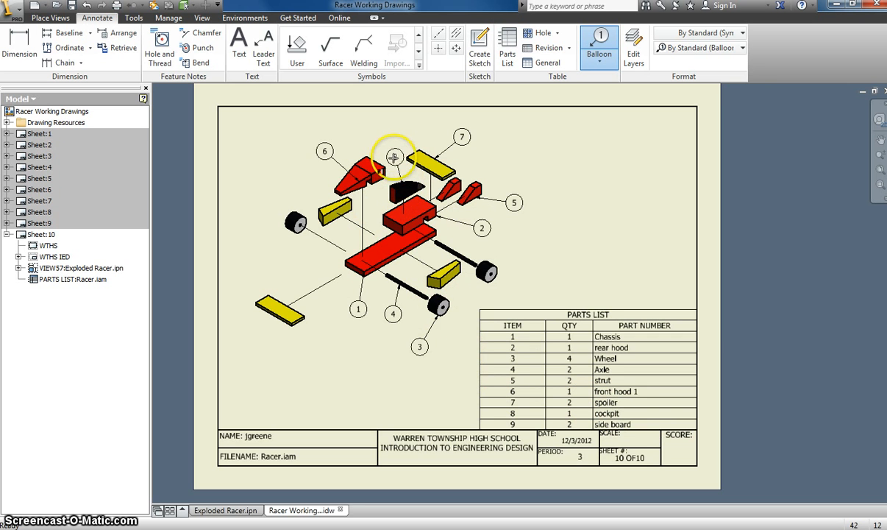
left_click(387, 146)
right_click(390, 146)
left_click(446, 145)
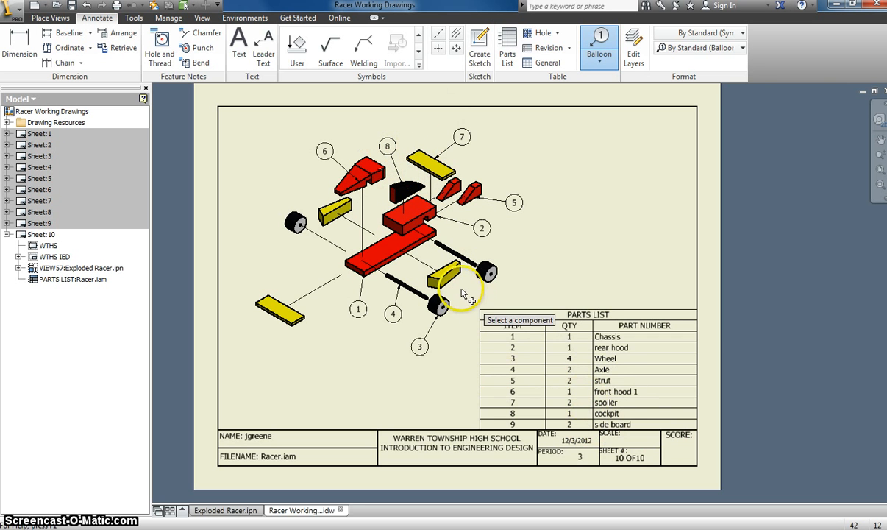
left_click(325, 215)
left_click(275, 186)
right_click(275, 185)
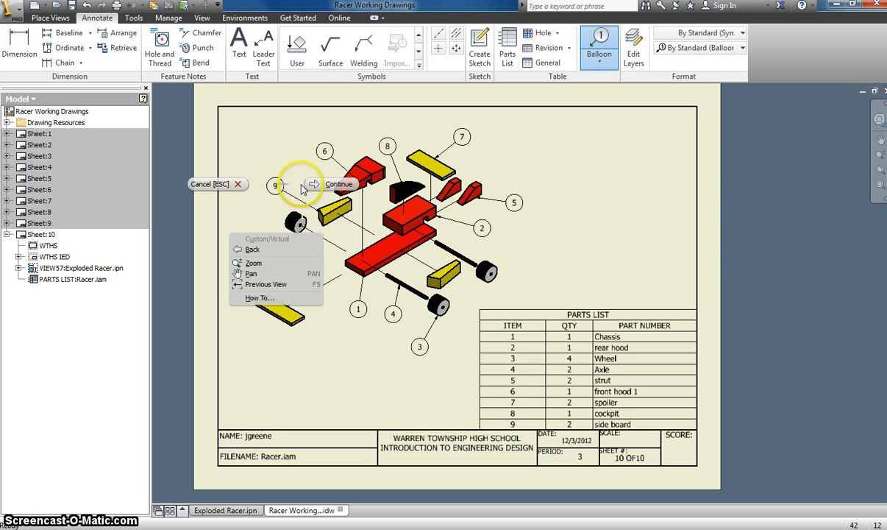
left_click(316, 185)
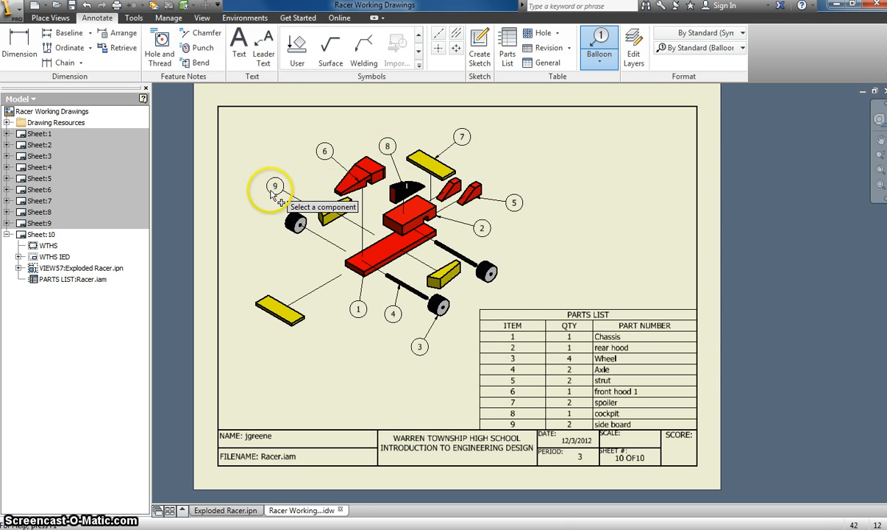
middle_click_drag(434, 266, 418, 268)
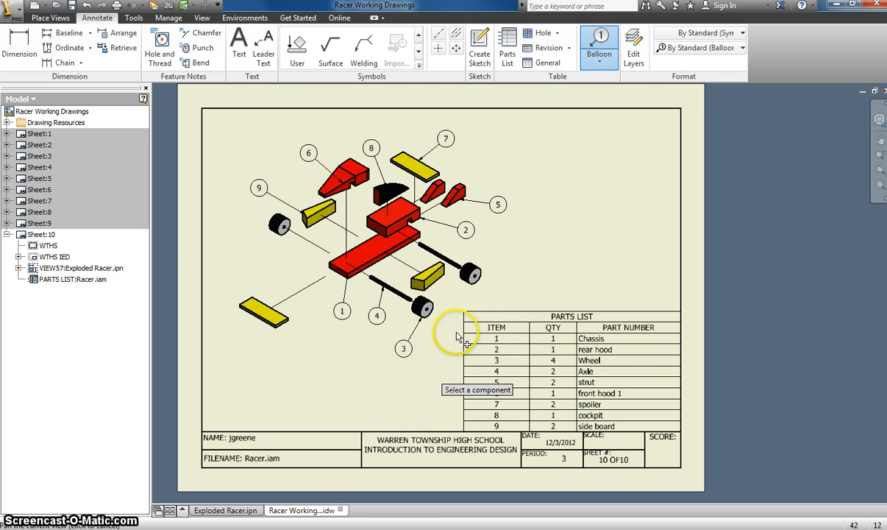
middle_click_drag(480, 237, 478, 238)
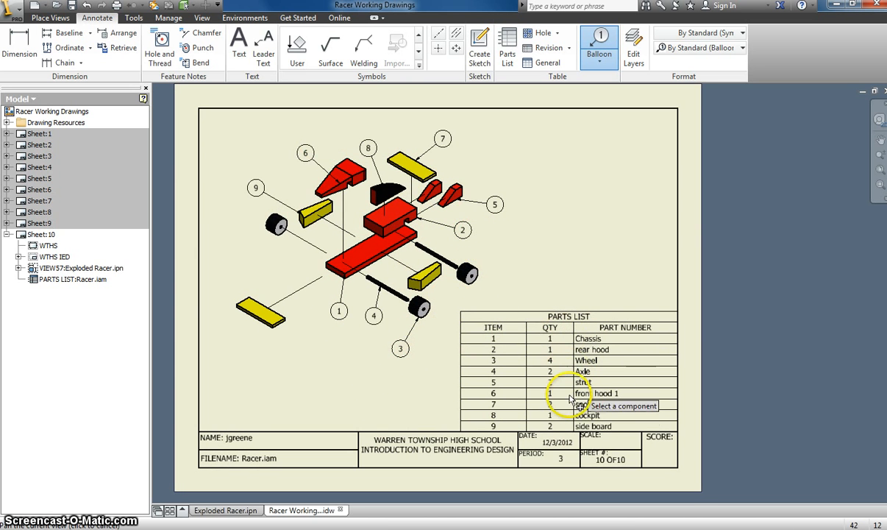
right_click(536, 230)
left_click(489, 230)
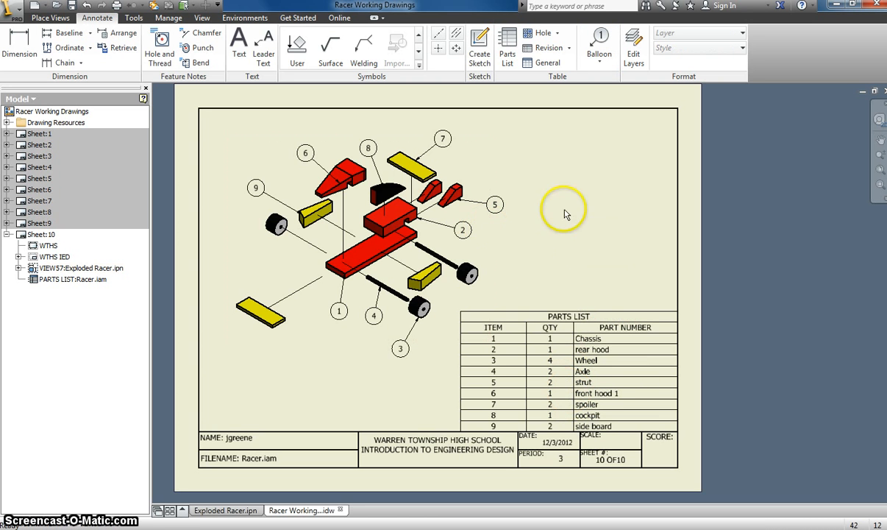
- Move the exploded-view sheet to the front of the sheet order, making it Sheet:1
left_click(30, 235)
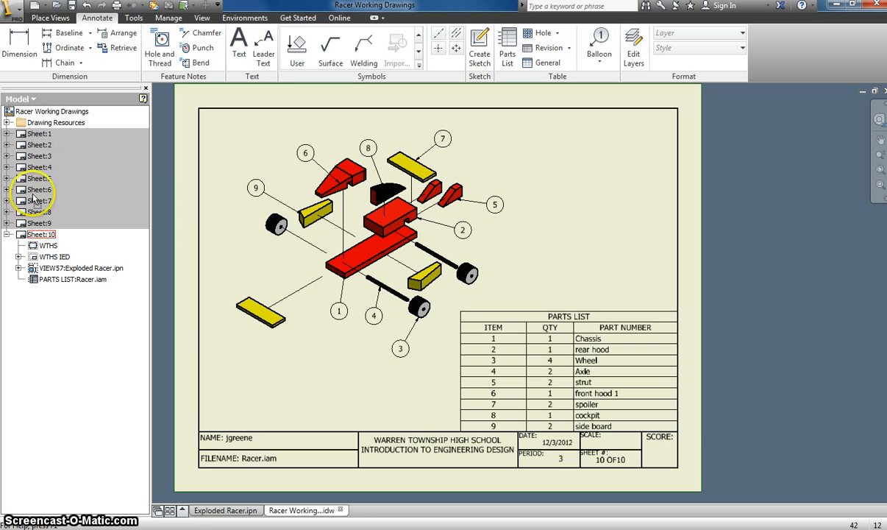
left_click_drag(35, 131, 39, 135)
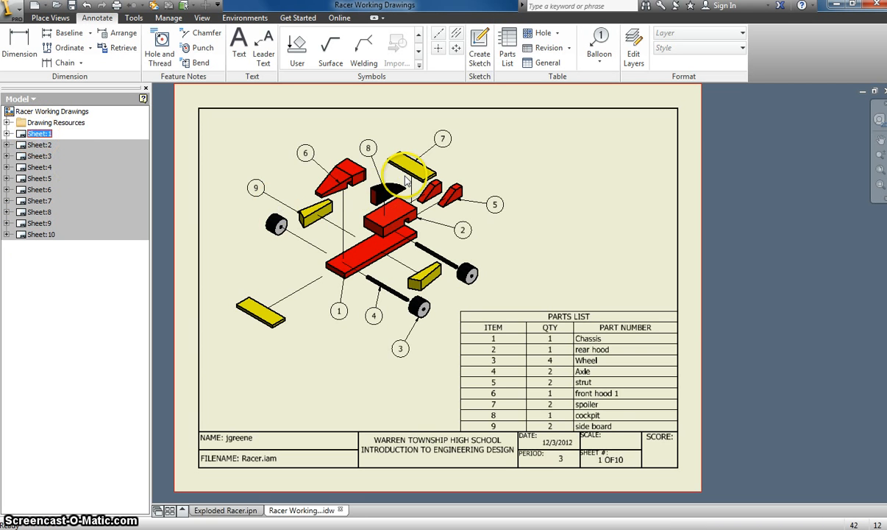
- Check the new sheet order by viewing the chassis sheet and the exploded-view sheet in turn
double_click(33, 145)
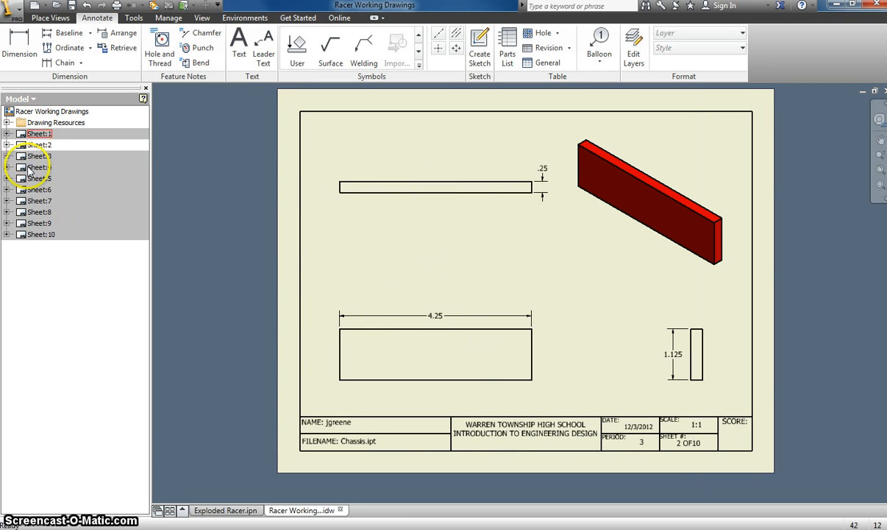
double_click(25, 135)
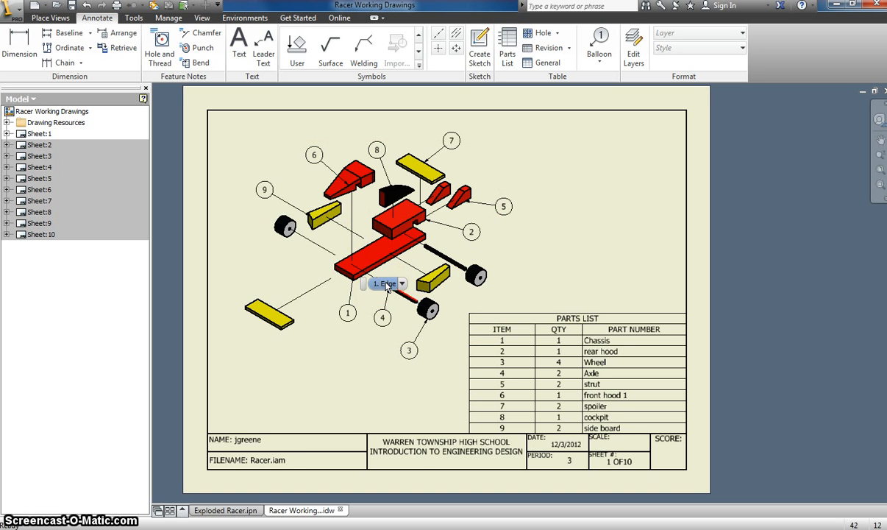
middle_click_drag(359, 270, 370, 265)
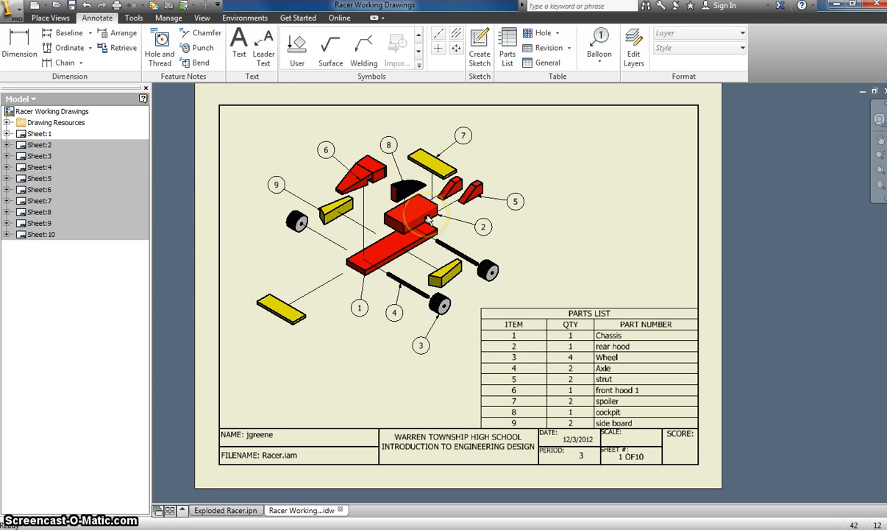
double_click(37, 144)
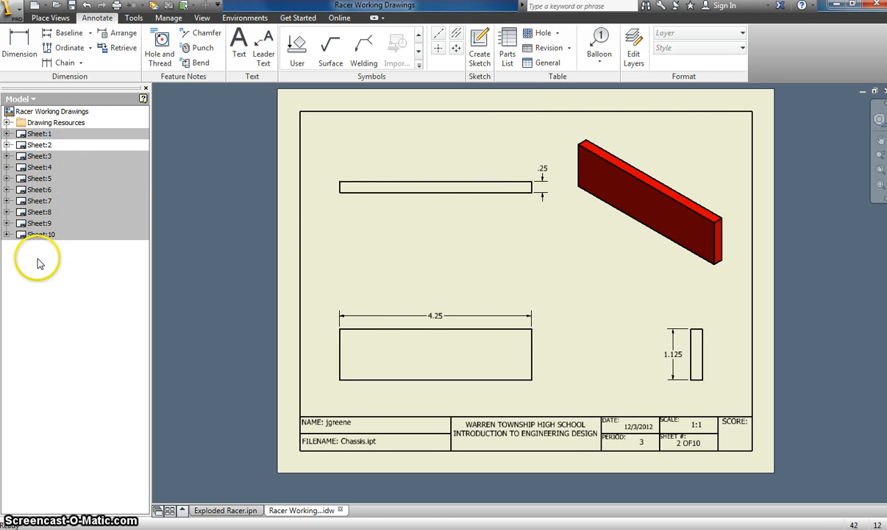
double_click(36, 134)
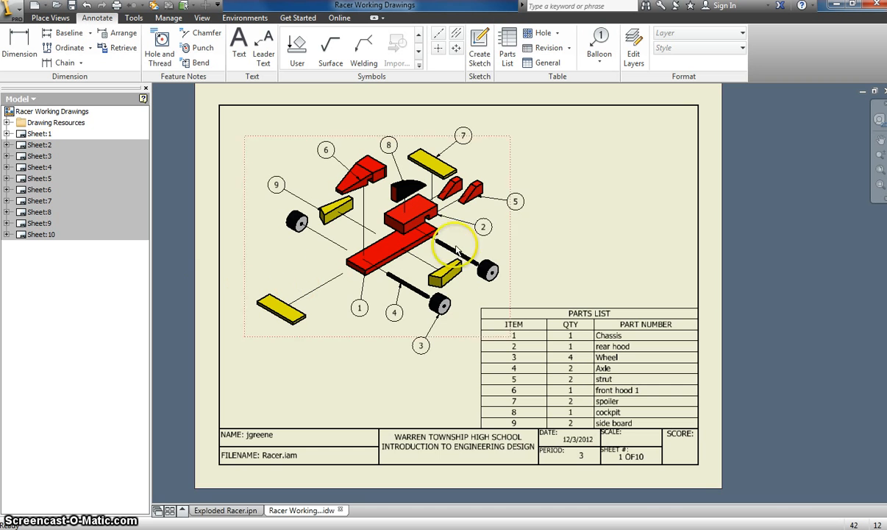
left_click(413, 370)
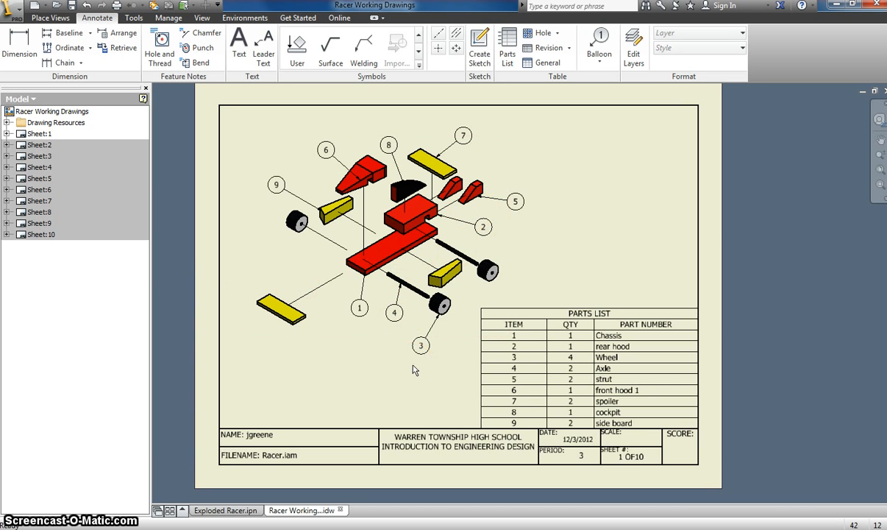
middle_click_drag(414, 362, 418, 367)
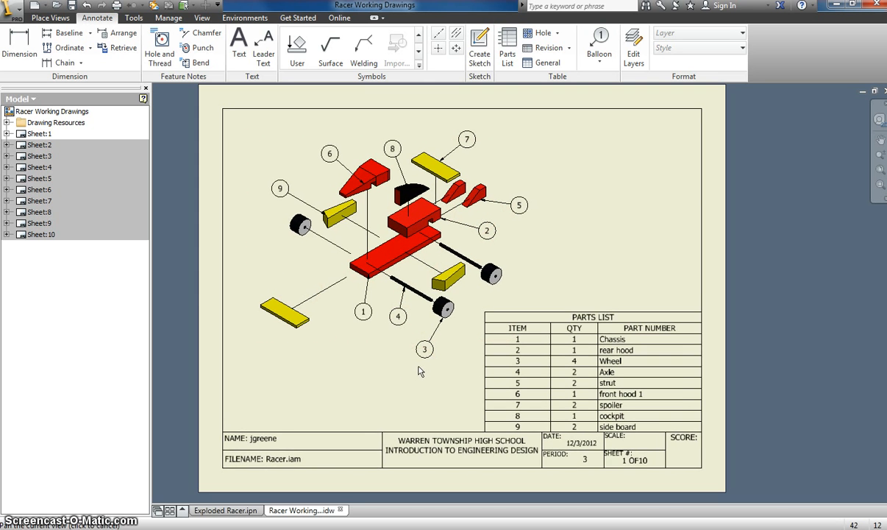
left_click(413, 364)
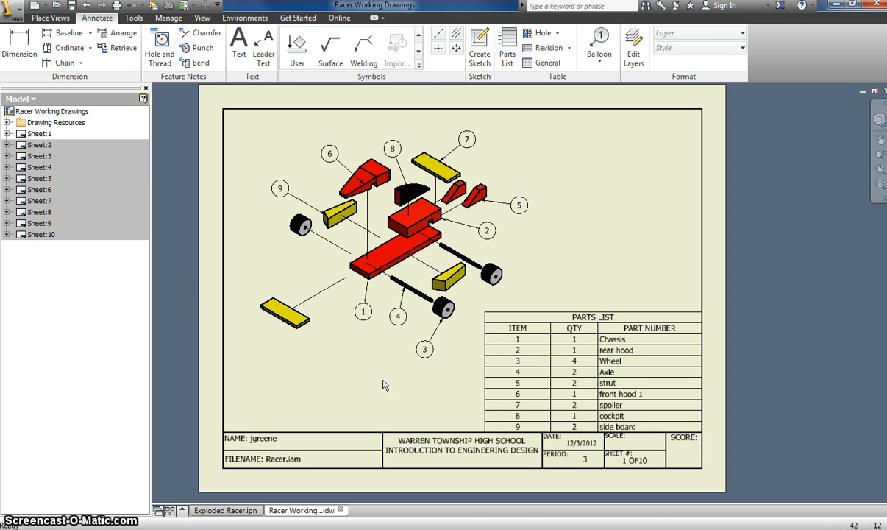
middle_click_drag(382, 383, 391, 384)
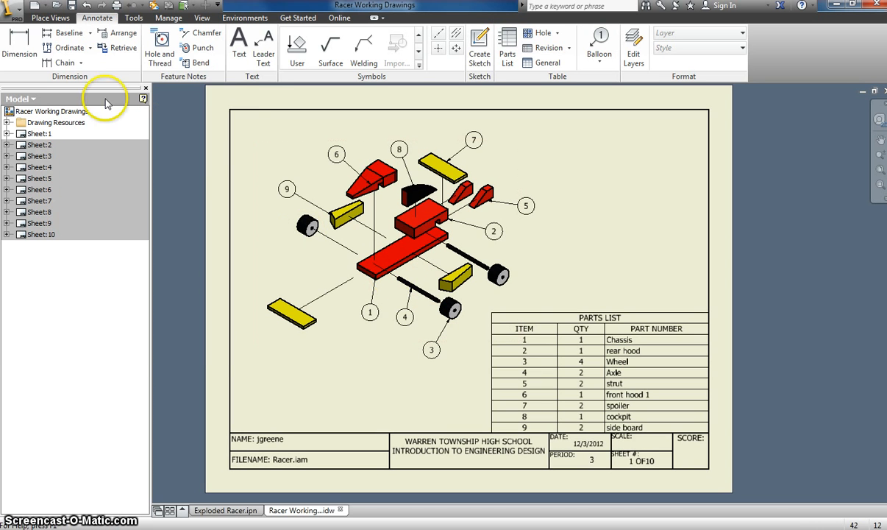
- Export all sheets of the drawing to a PDF named Racer Working Drawings in the racer folder
left_click(11, 11)
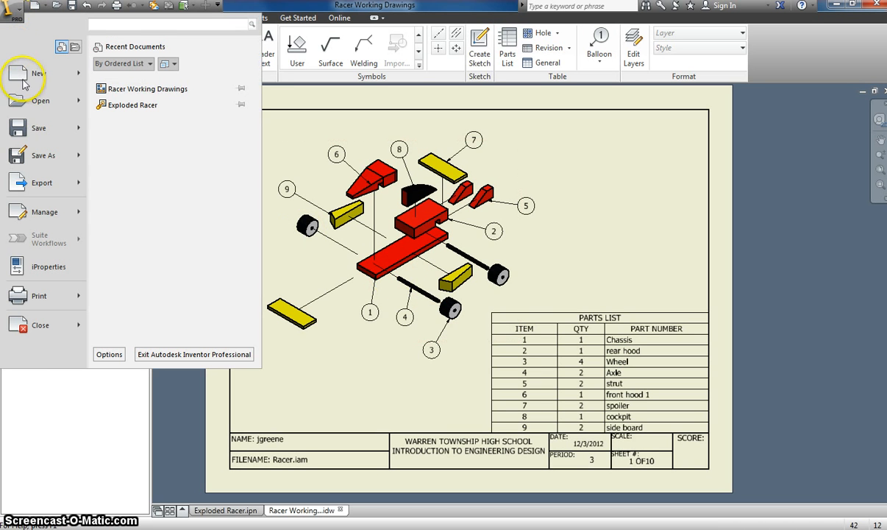
mouse_move(52, 189)
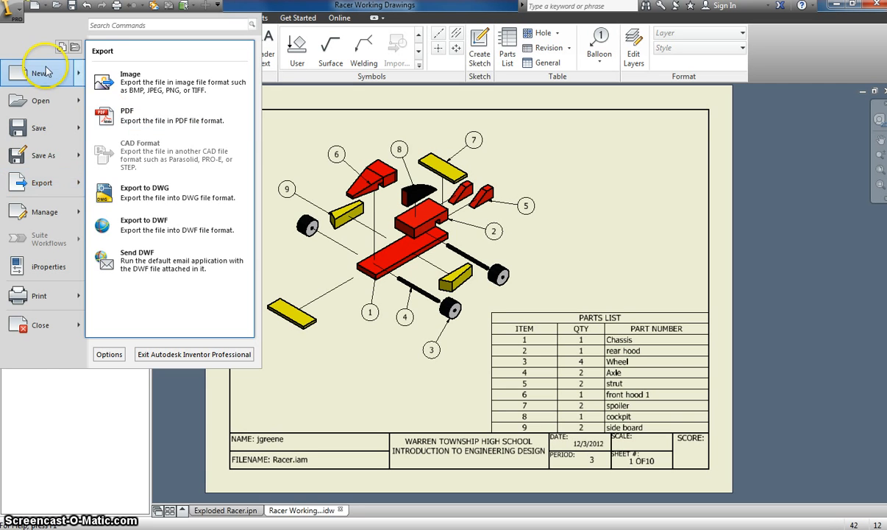
left_click(9, 11)
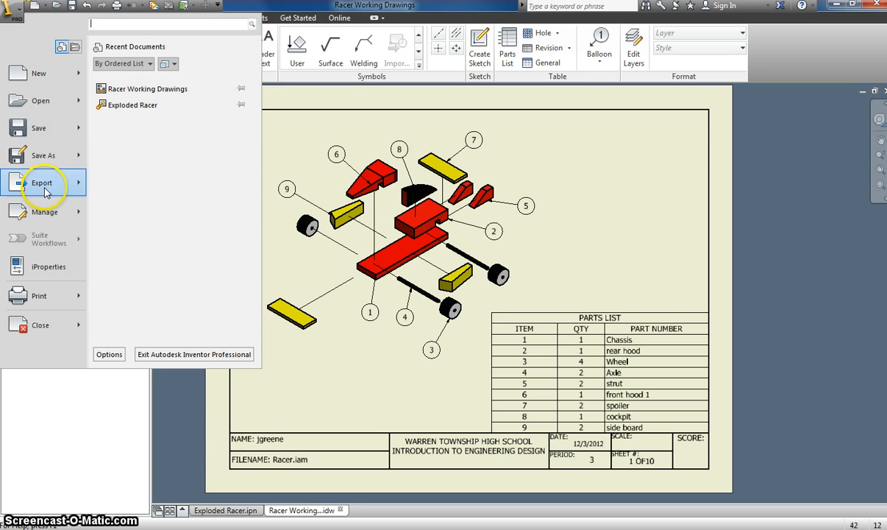
mouse_move(41, 183)
left_click(145, 129)
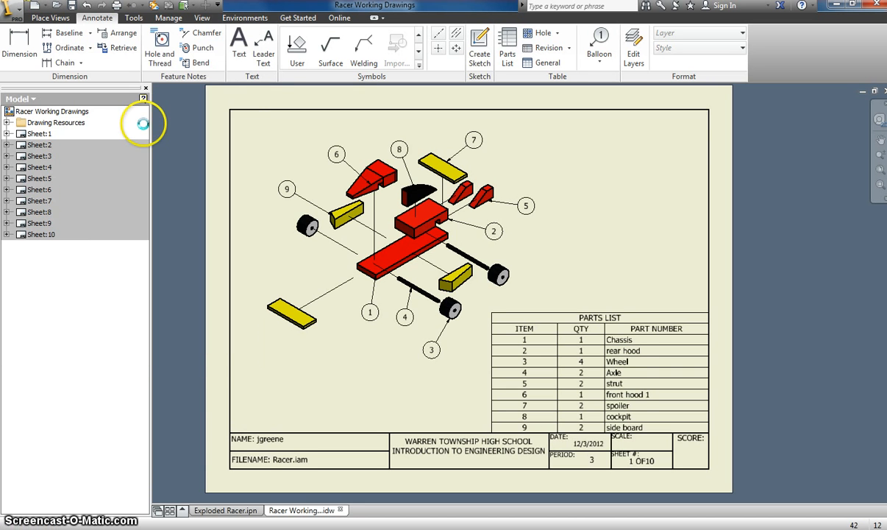
left_click_drag(279, 133, 100, 32)
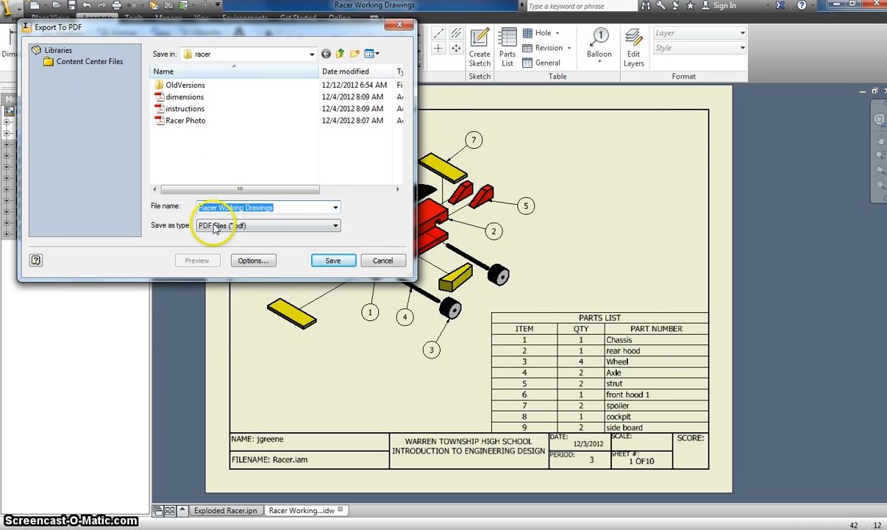
left_click(253, 260)
left_click_drag(251, 91, 160, 84)
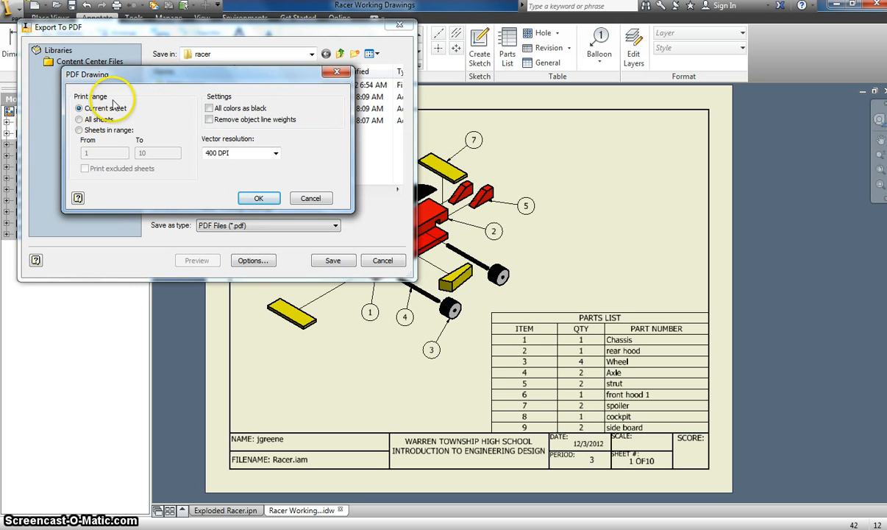
left_click(80, 120)
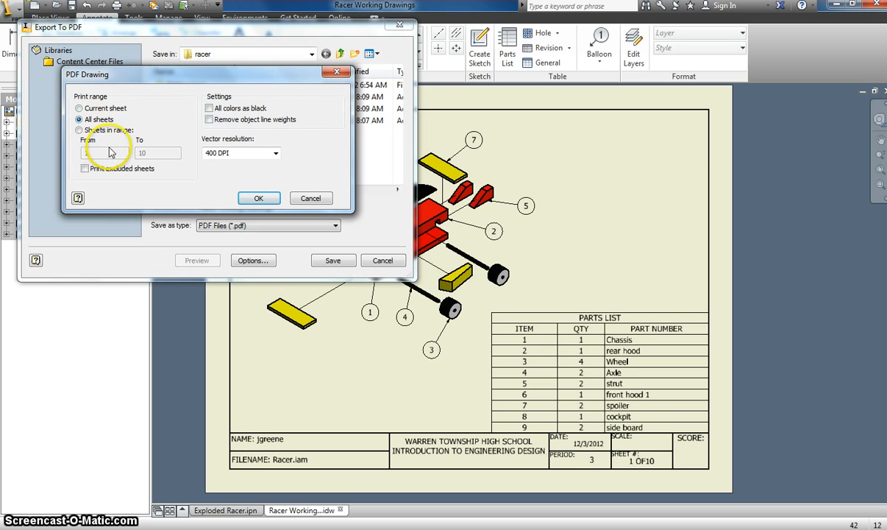
left_click(259, 199)
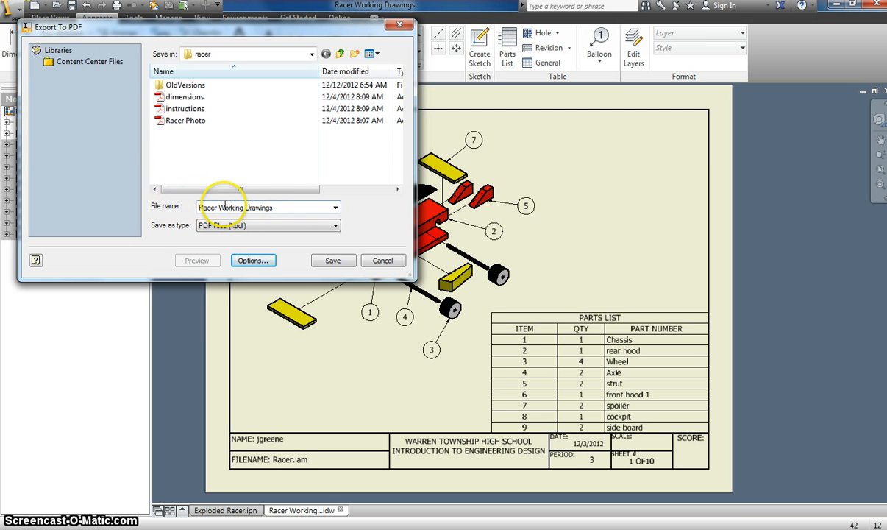
left_click(334, 261)
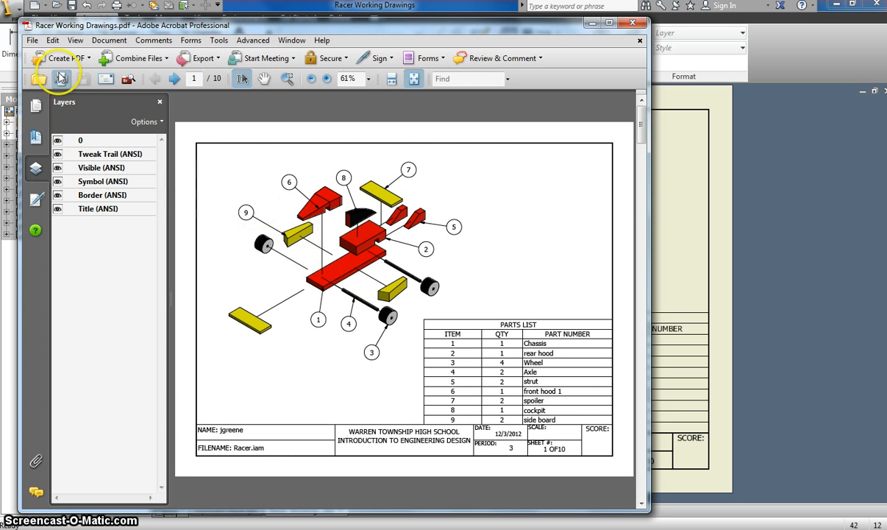
- Maximize the exported PDF in Adobe Acrobat and inspect its page thumbnails and the exploded-view and chassis pages
double_click(83, 28)
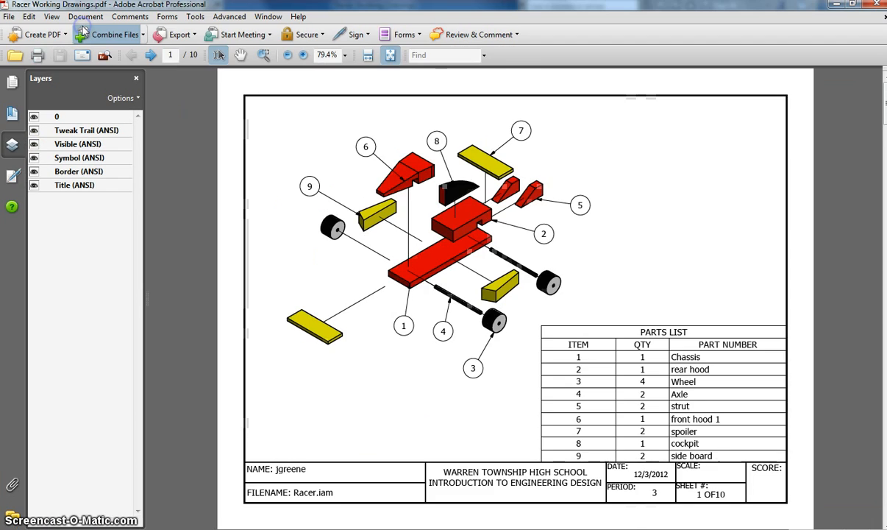
left_click(12, 81)
left_click(84, 219)
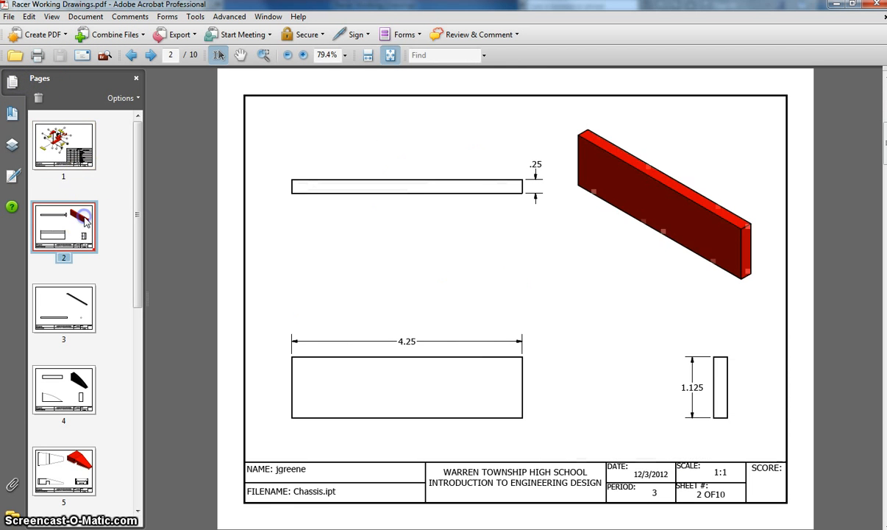
left_click(74, 158)
left_click(75, 224)
left_click(75, 157)
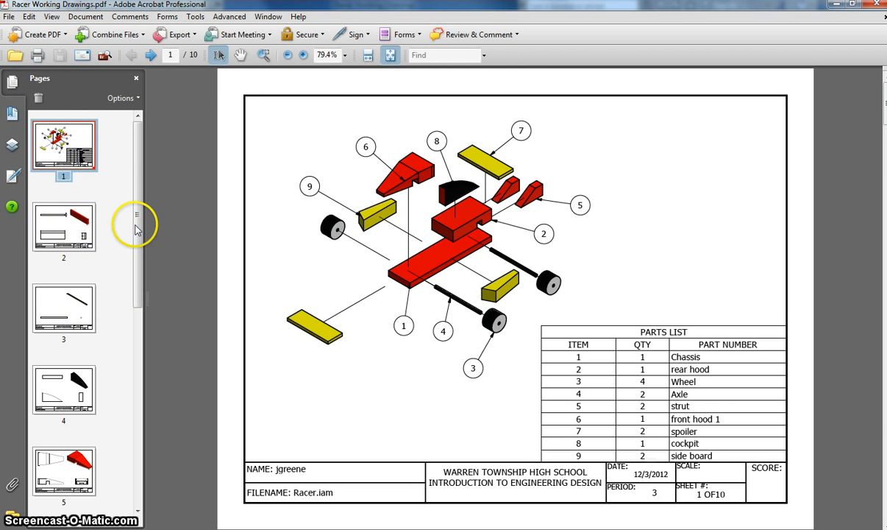
left_click_drag(136, 229, 146, 110)
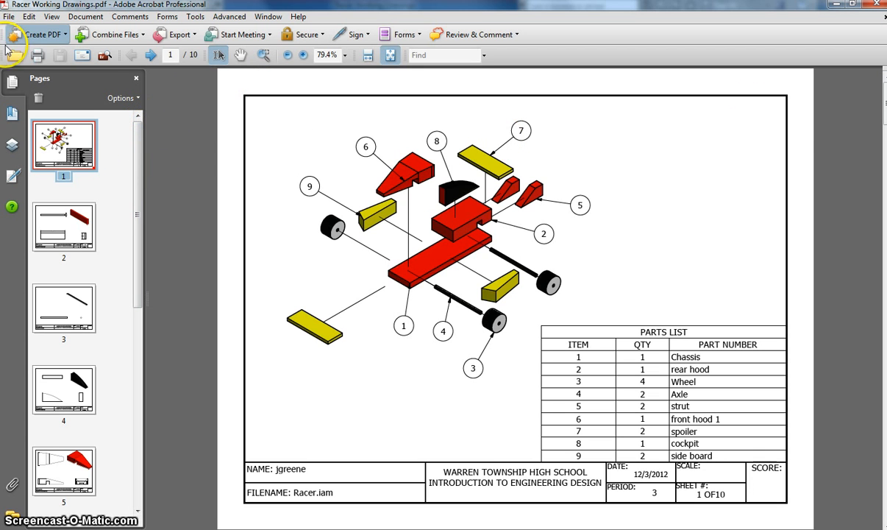
- Start a PDF from multiple files and add the Rendered Racer JPEG from the IAE\racer folder on the U: drive
left_click(30, 36)
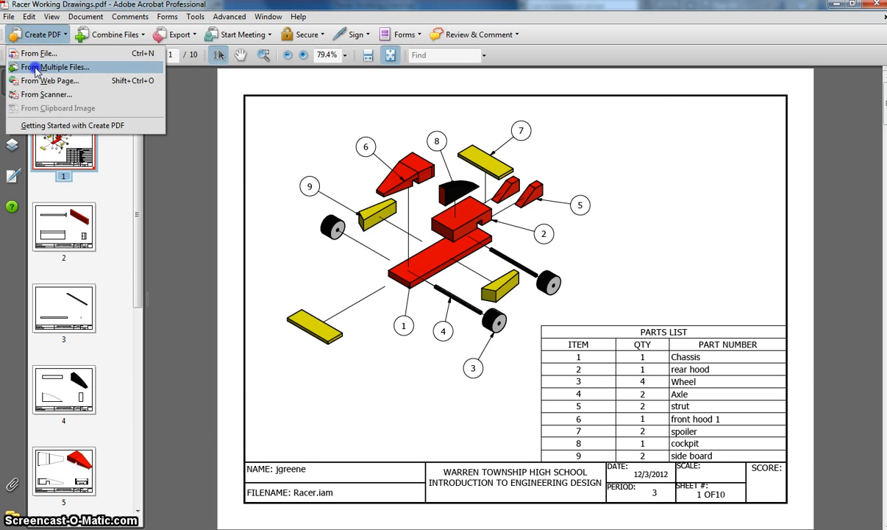
left_click(35, 68)
left_click_drag(376, 100, 340, 78)
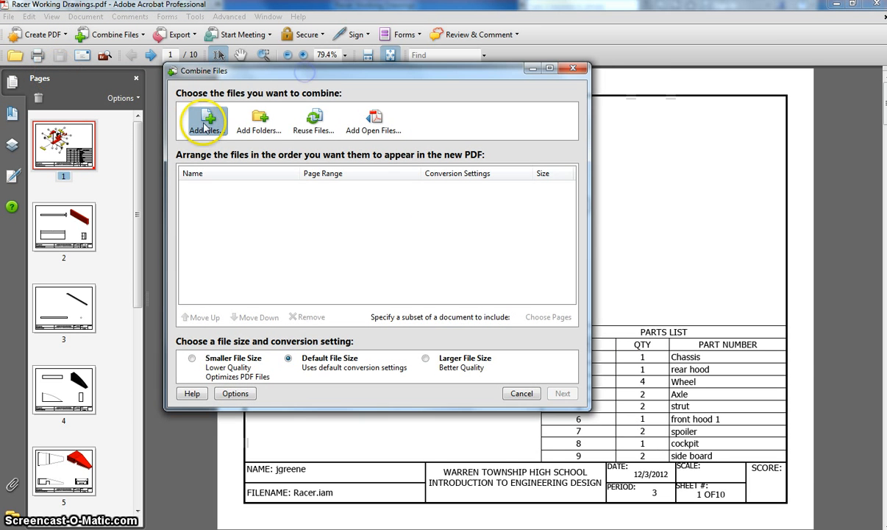
left_click(205, 122)
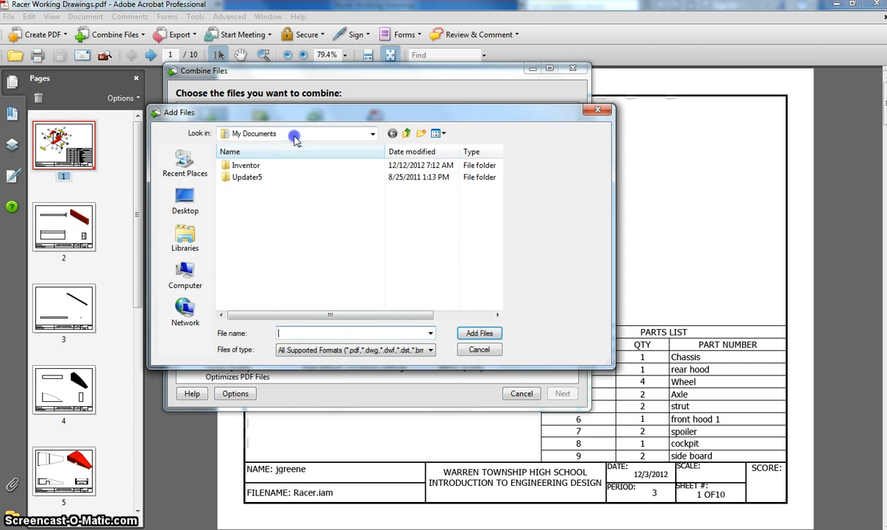
left_click(294, 136)
left_click(292, 234)
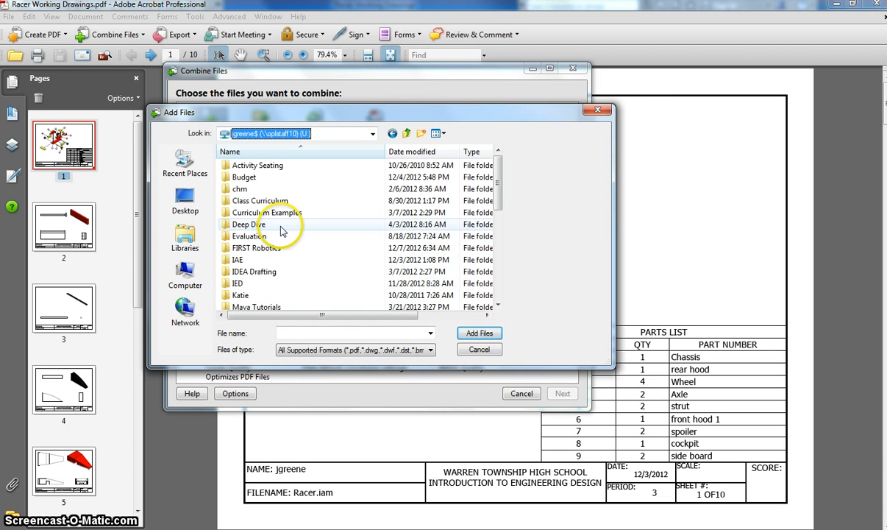
double_click(253, 259)
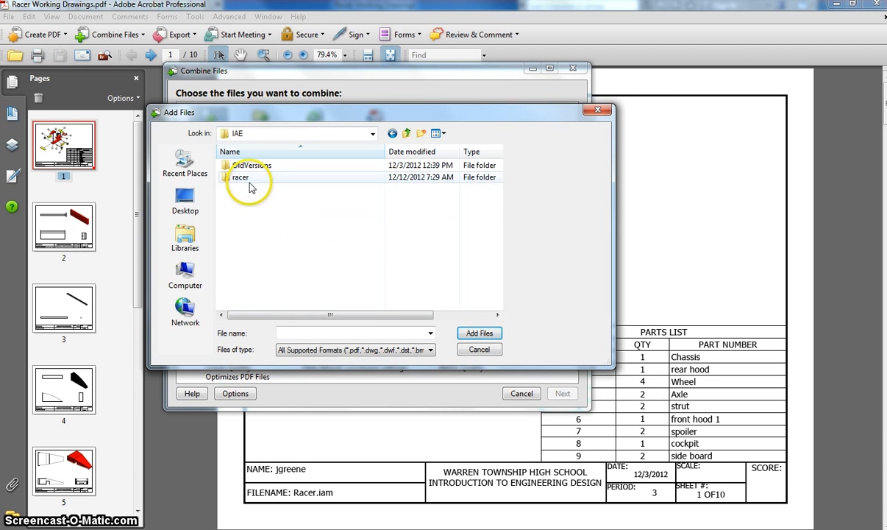
double_click(247, 179)
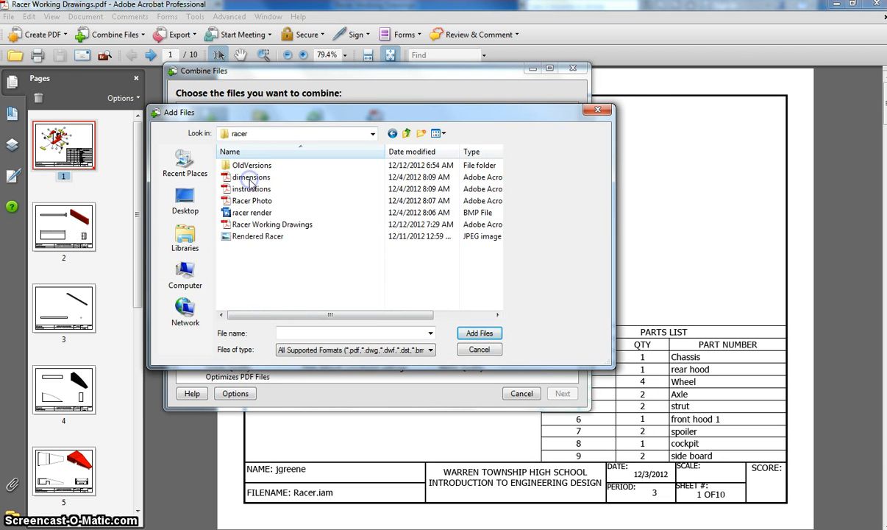
left_click(255, 236)
left_click(479, 332)
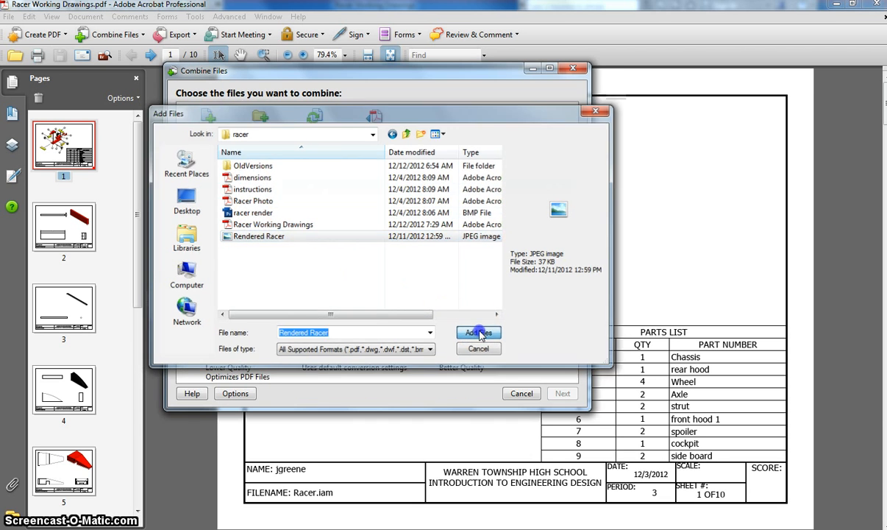
- Add Racer Working Drawings.pdf to the files to combine, placed after the Rendered Racer image
left_click(204, 116)
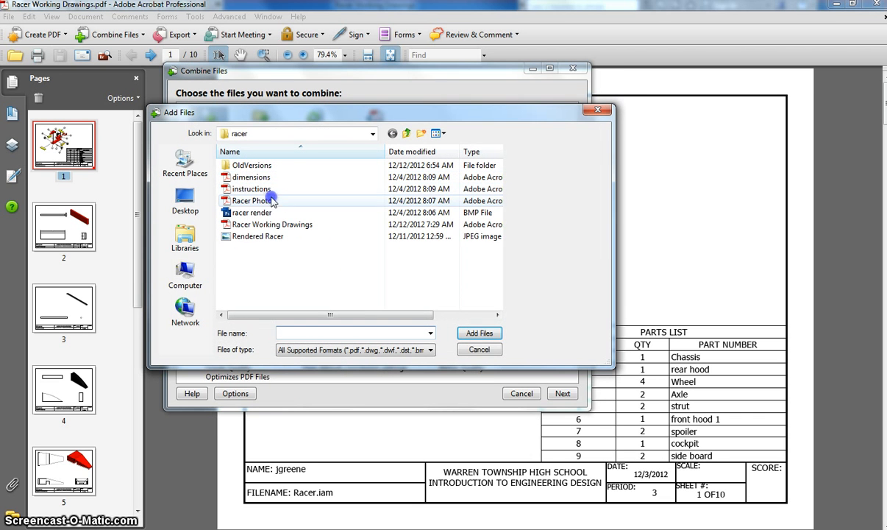
left_click(272, 225)
left_click(479, 332)
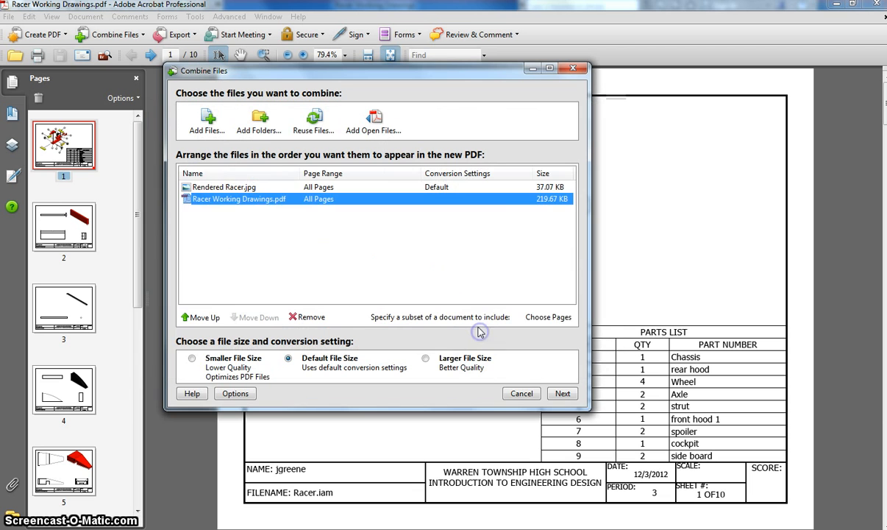
left_click(202, 188)
left_click(203, 199)
left_click(209, 188)
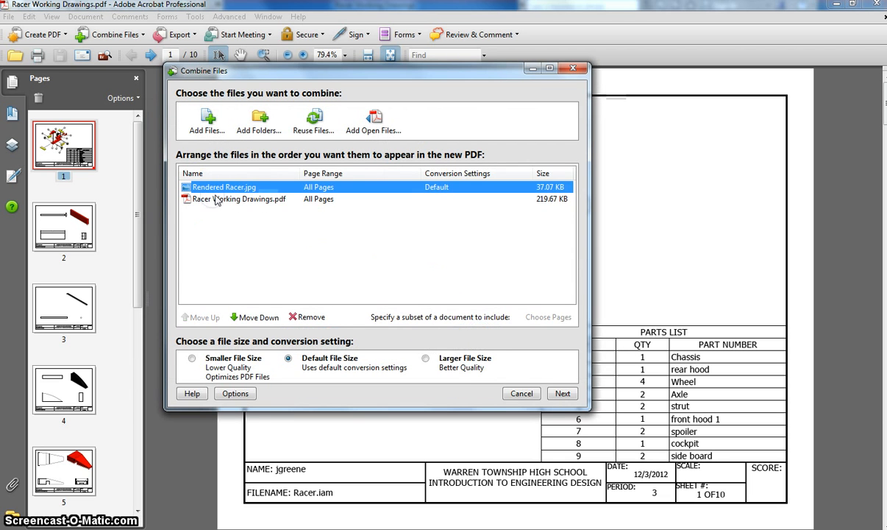
- Merge the two files into a single PDF and save it as Finished Working Drawings in the racer folder
left_click(562, 394)
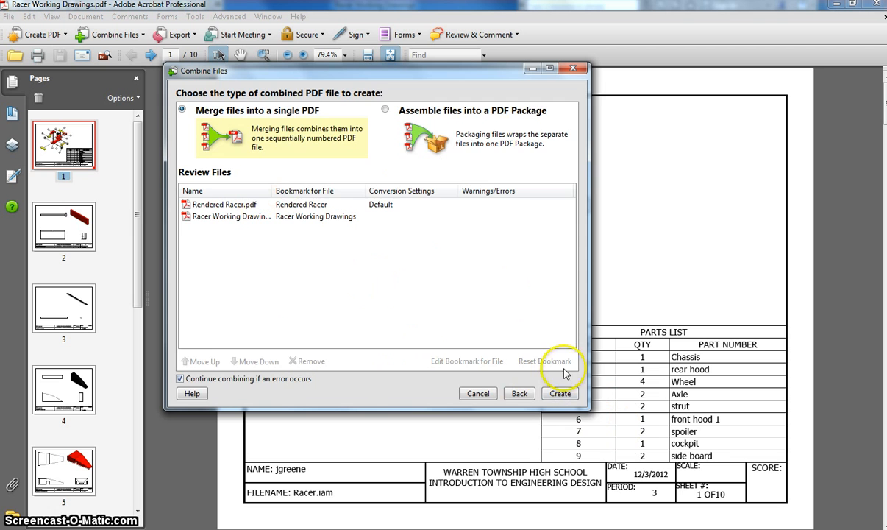
left_click(561, 395)
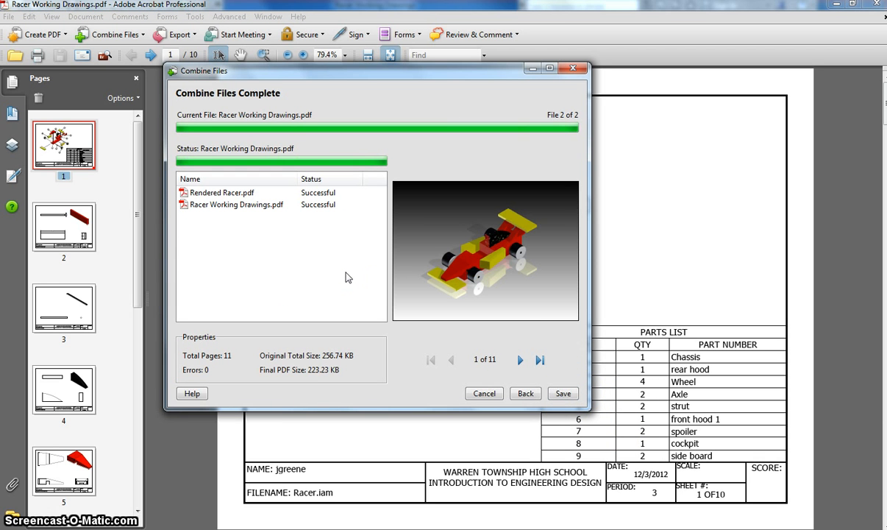
left_click(561, 395)
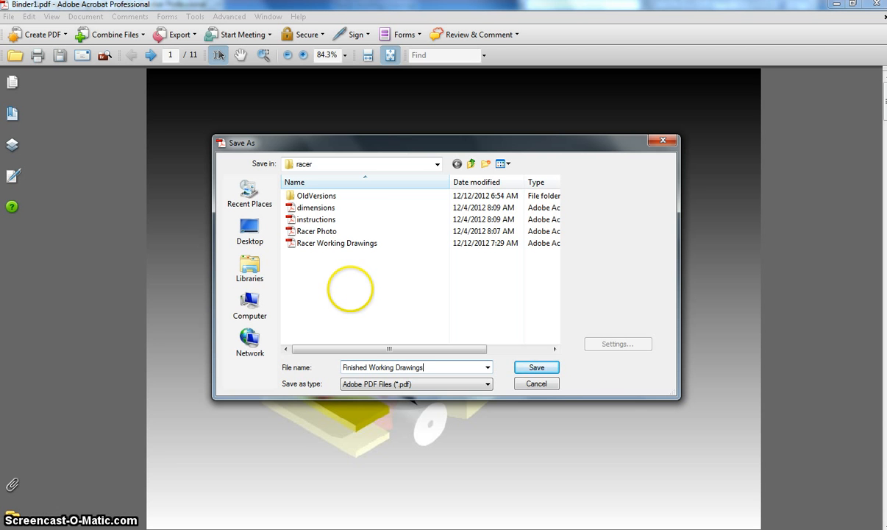
left_click(526, 367)
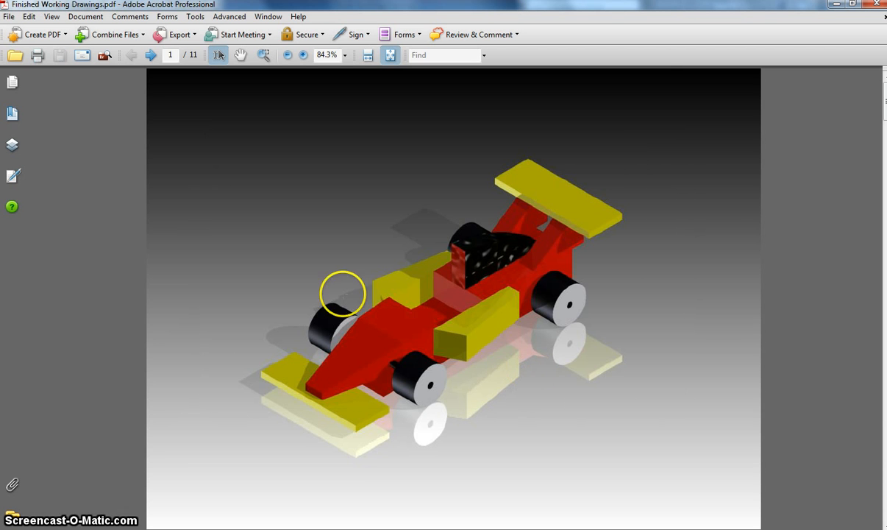
- Check the combined PDF's page thumbnails and view pages 2 and 3
left_click(12, 85)
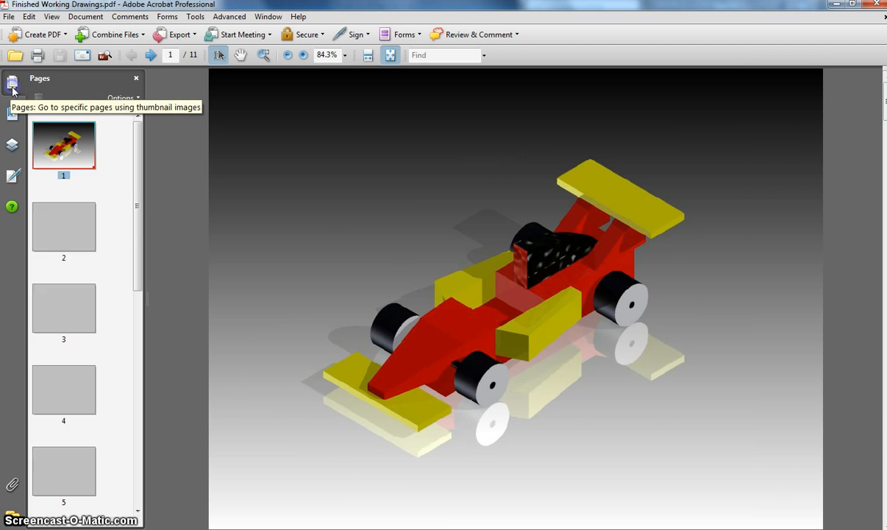
left_click(64, 220)
left_click(68, 292)
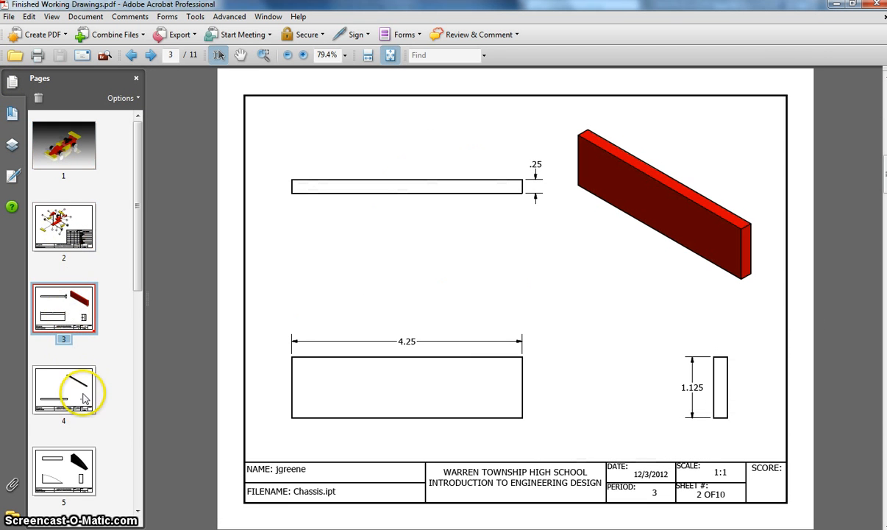